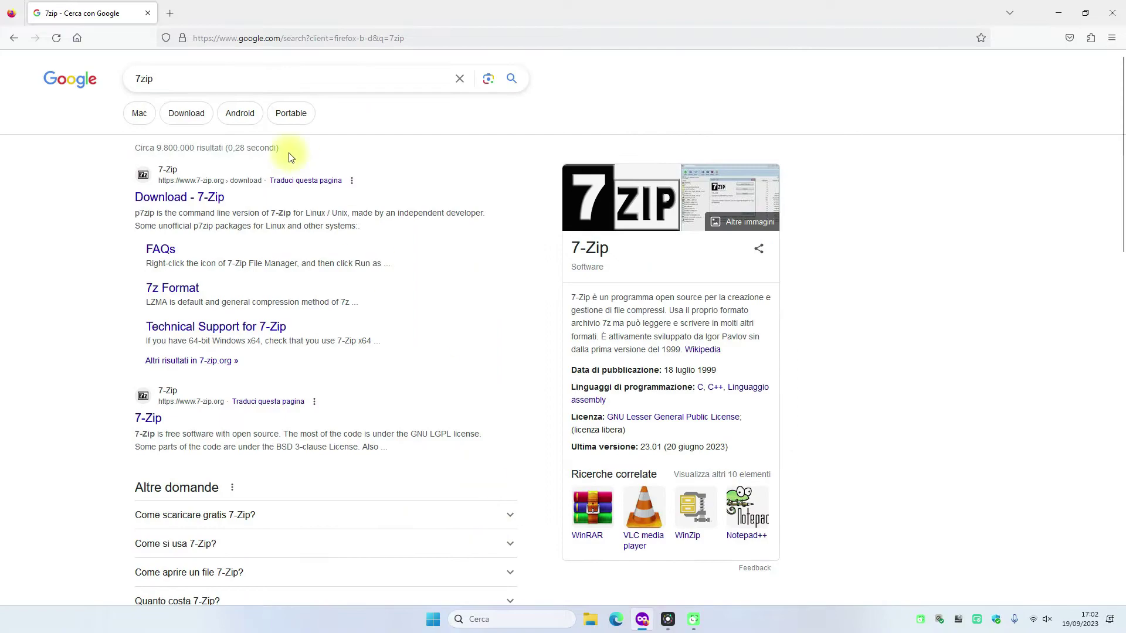
- Download the 64-bit Windows 7-Zip 23.01 installer (7z2301-x64.exe) from 7-zip.org and run it
click(182, 204)
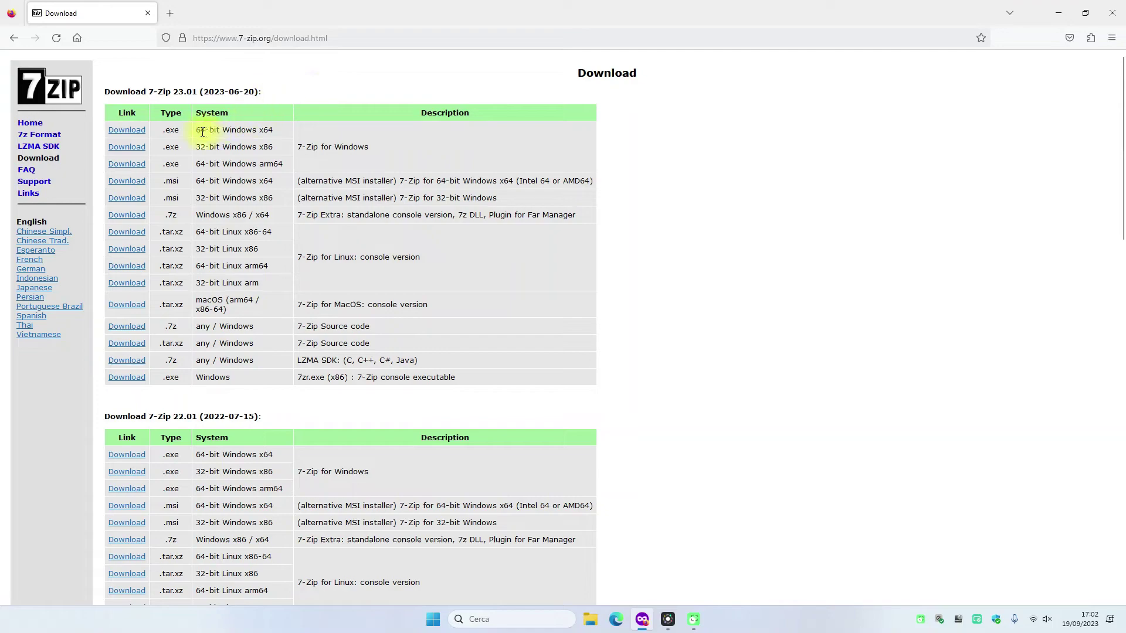
drag(196, 130, 216, 147)
click(268, 113)
drag(196, 130, 222, 130)
click(131, 130)
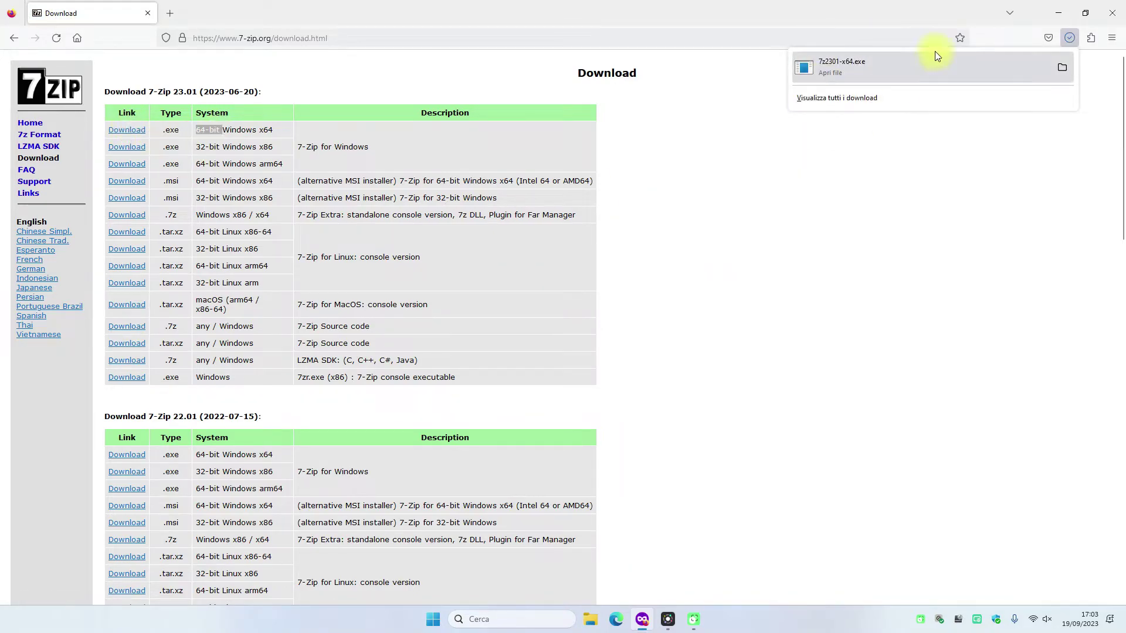
click(937, 61)
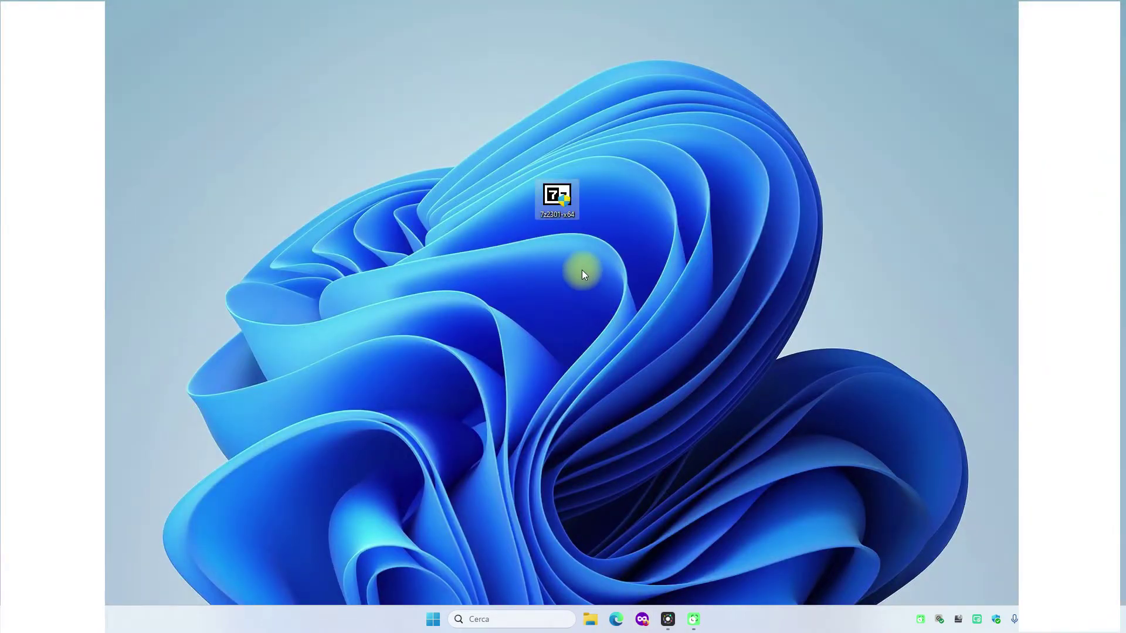
- Install 7-Zip 23.01 from 7z2301-x64 into the default C:\Program Files\7-Zip folder, approving UAC
double_click(561, 204)
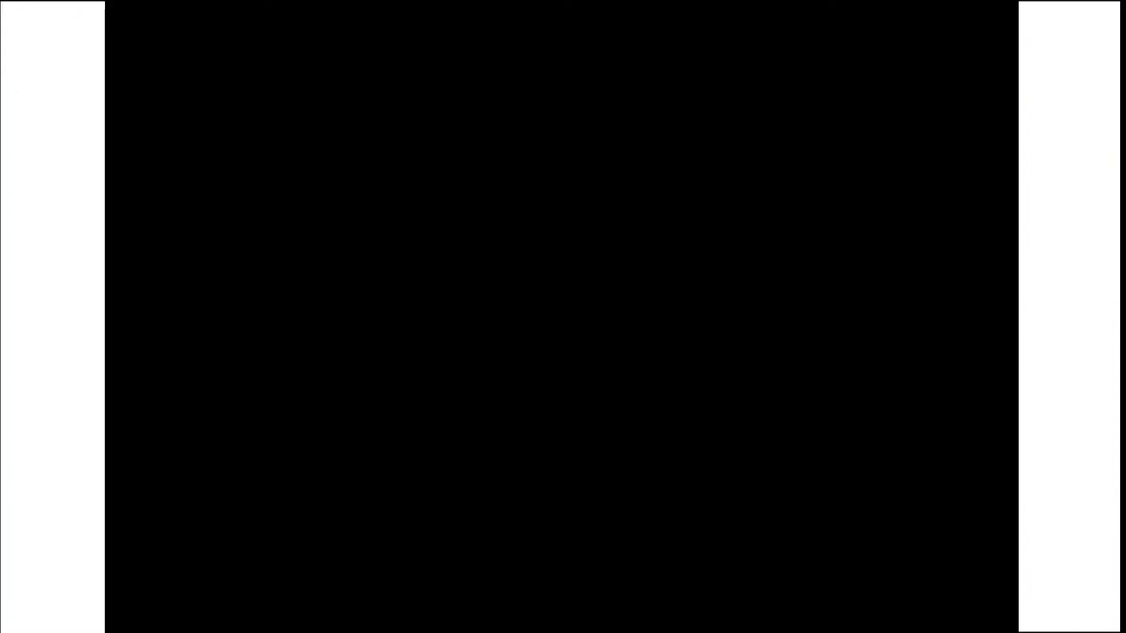
click(489, 417)
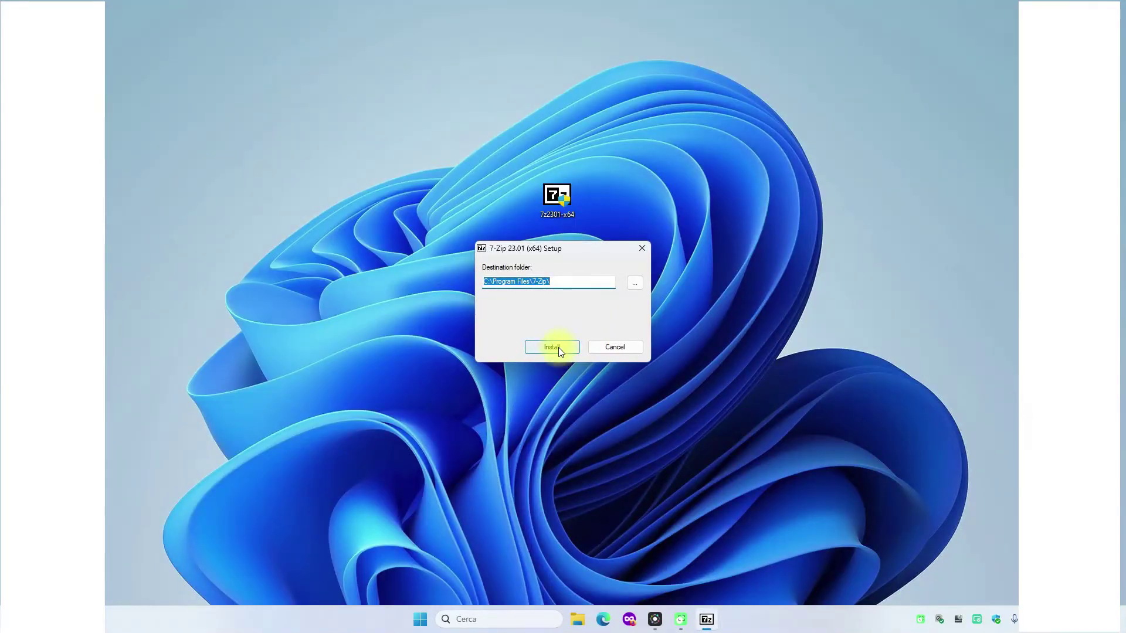
click(549, 343)
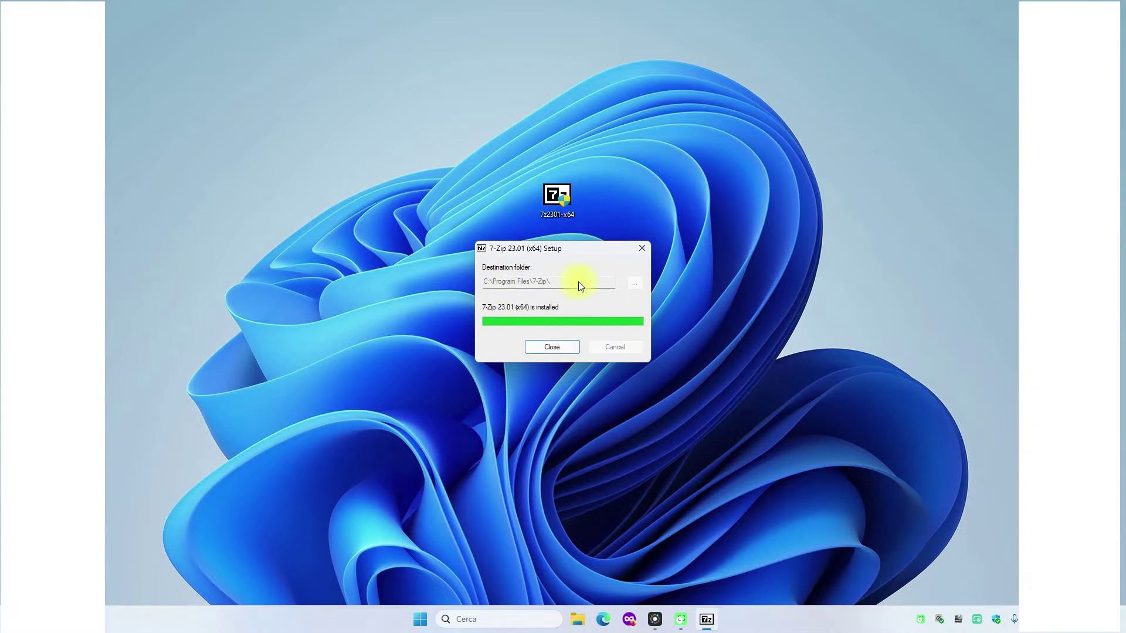
click(551, 347)
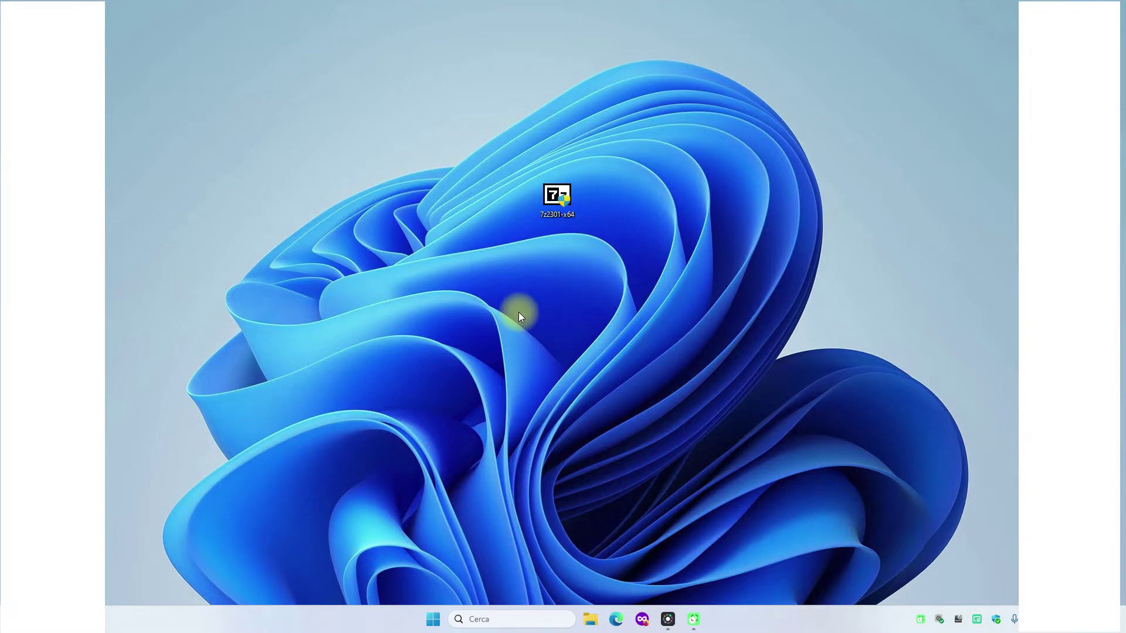
drag(555, 196, 53, 235)
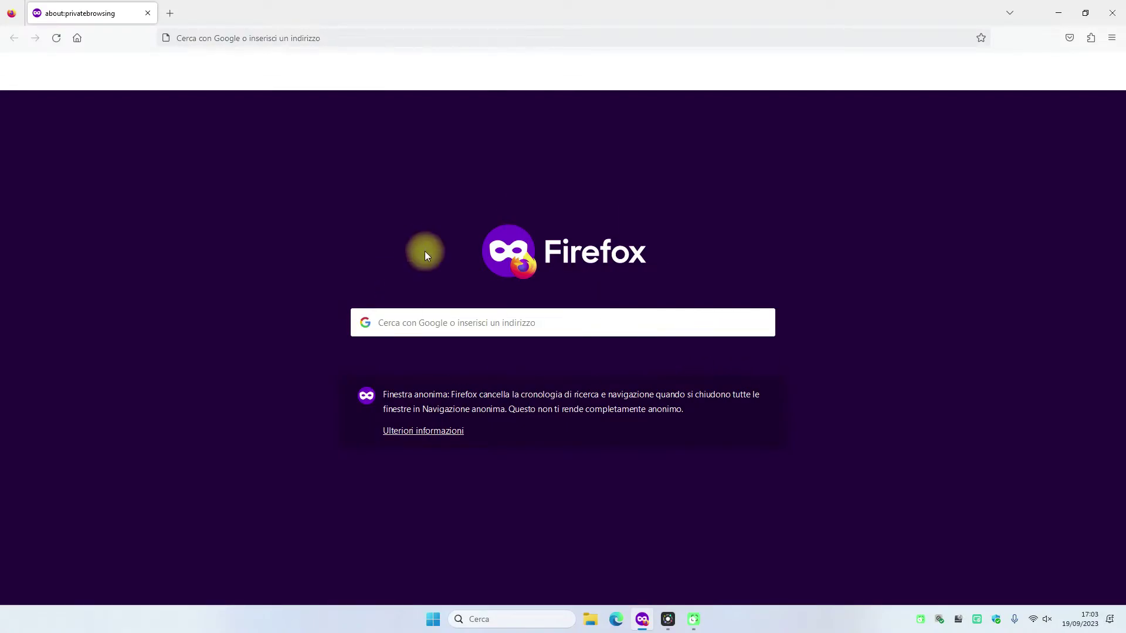
- Search Google for 'win zip', decline cookies, and open the 'Download di WinZip' result
click(457, 325)
text(win zip)
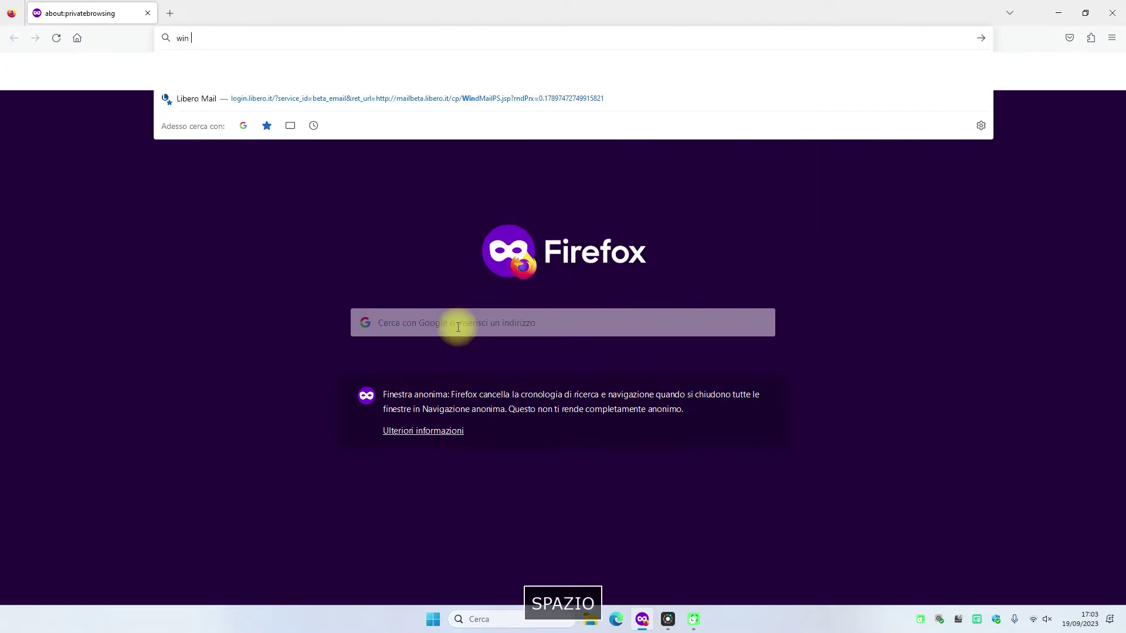
key(Return)
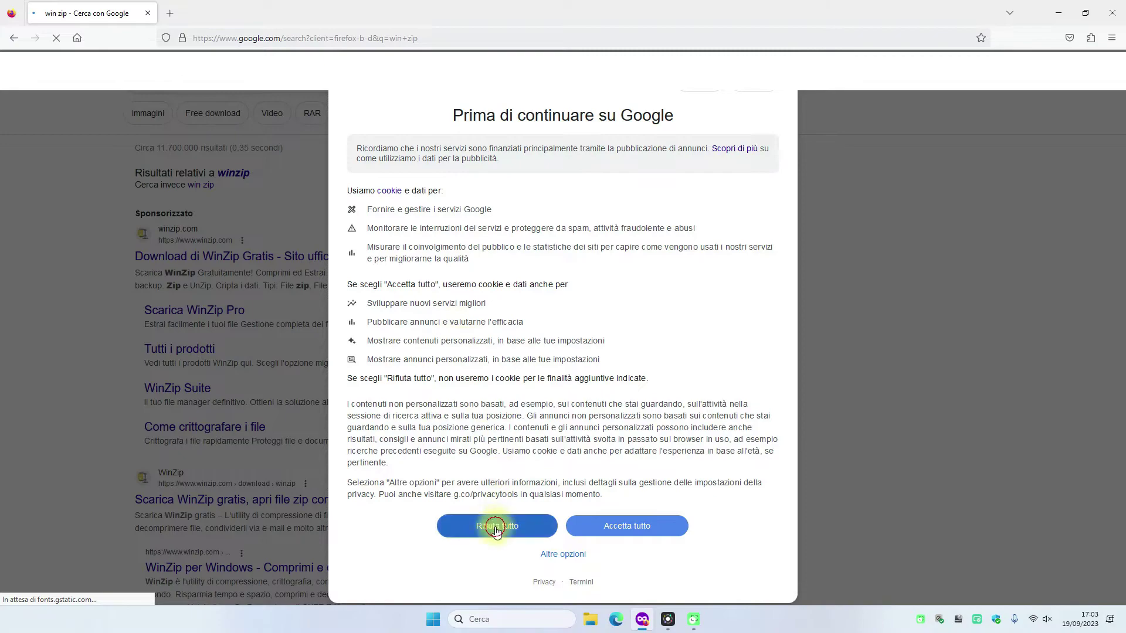
click(486, 525)
click(197, 256)
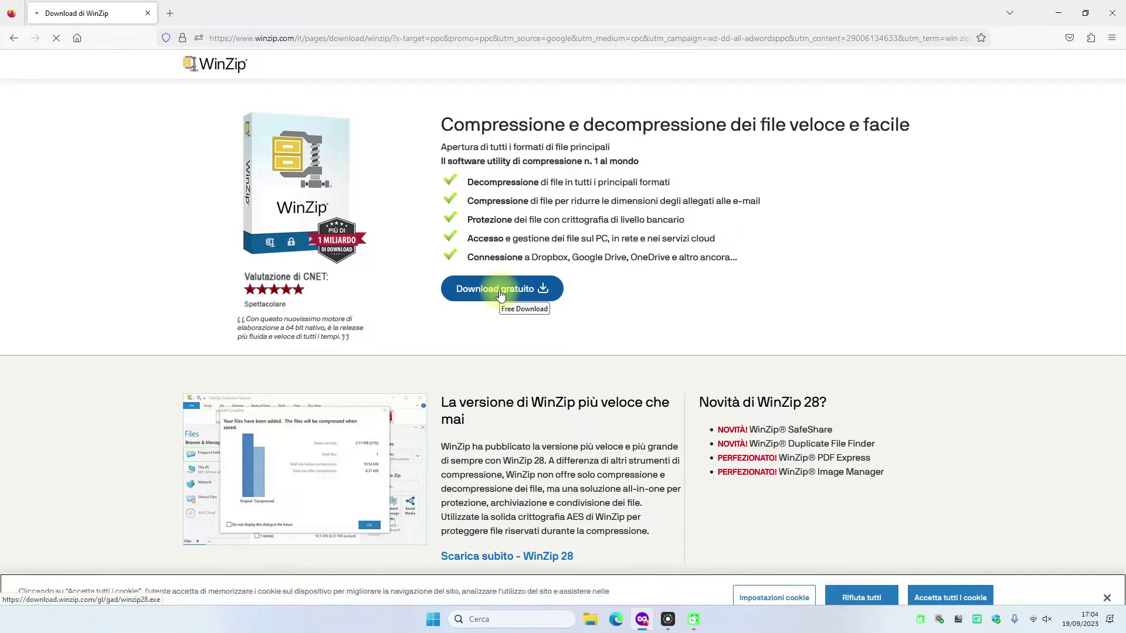
click(14, 37)
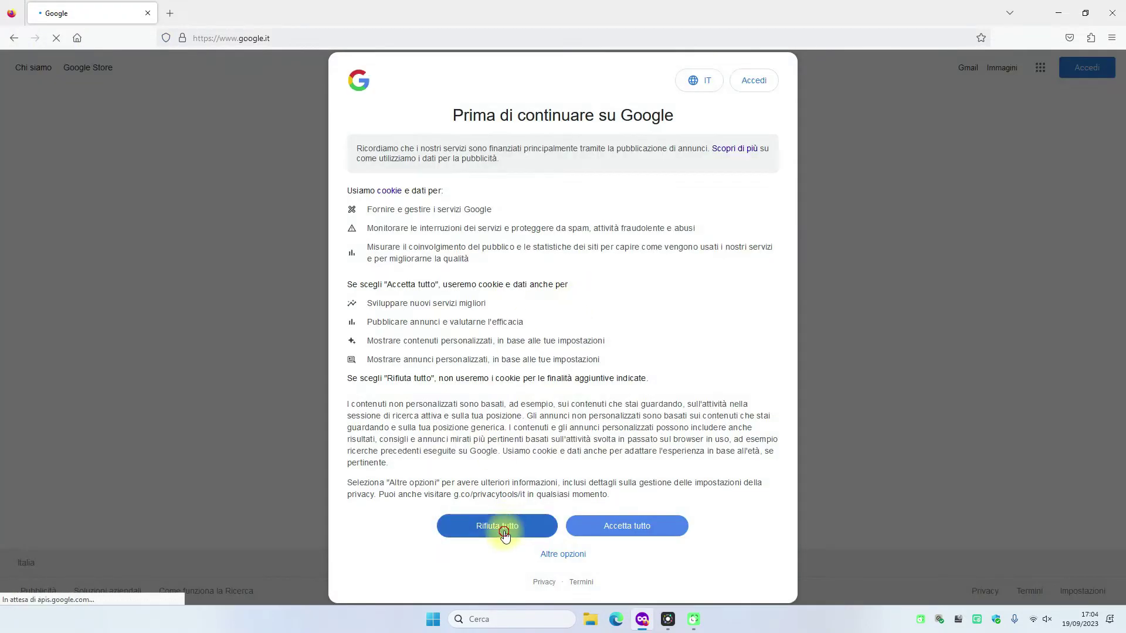
- Search Google for 'winr rar' and open the official win-rar.com site and its purchase page
click(457, 527)
click(447, 282)
text(w)
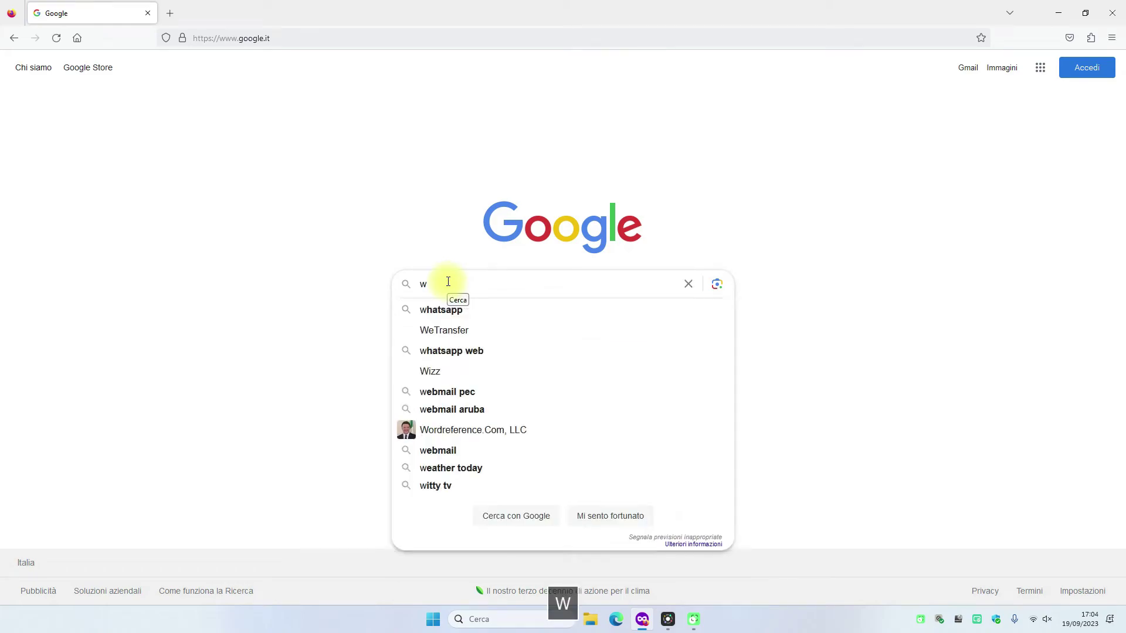
text(inr rar)
key(Return)
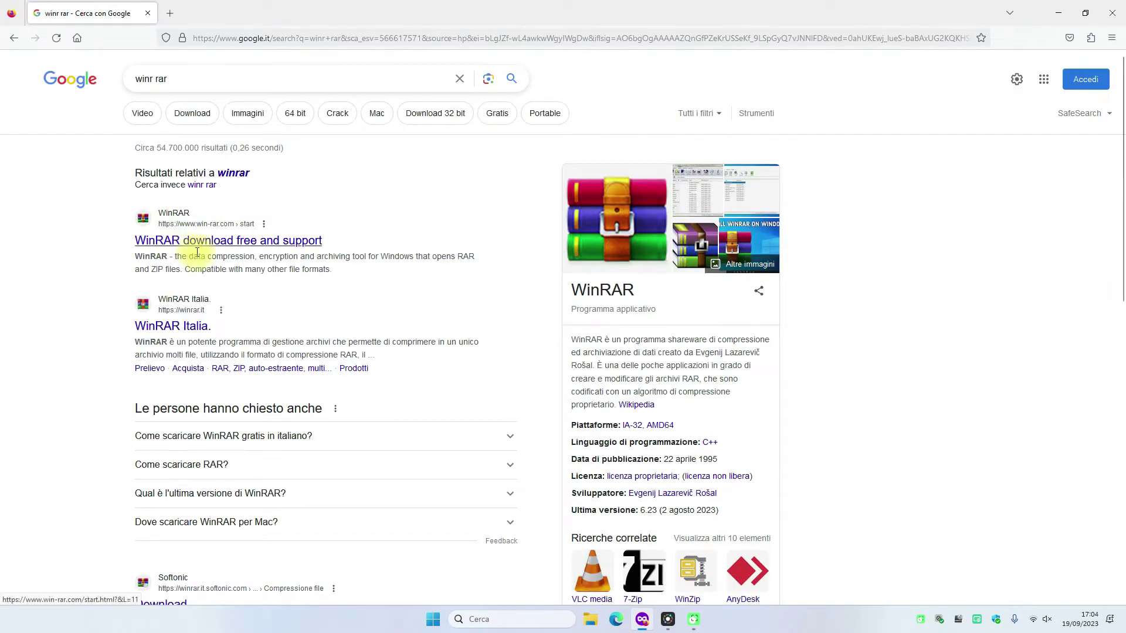
click(206, 242)
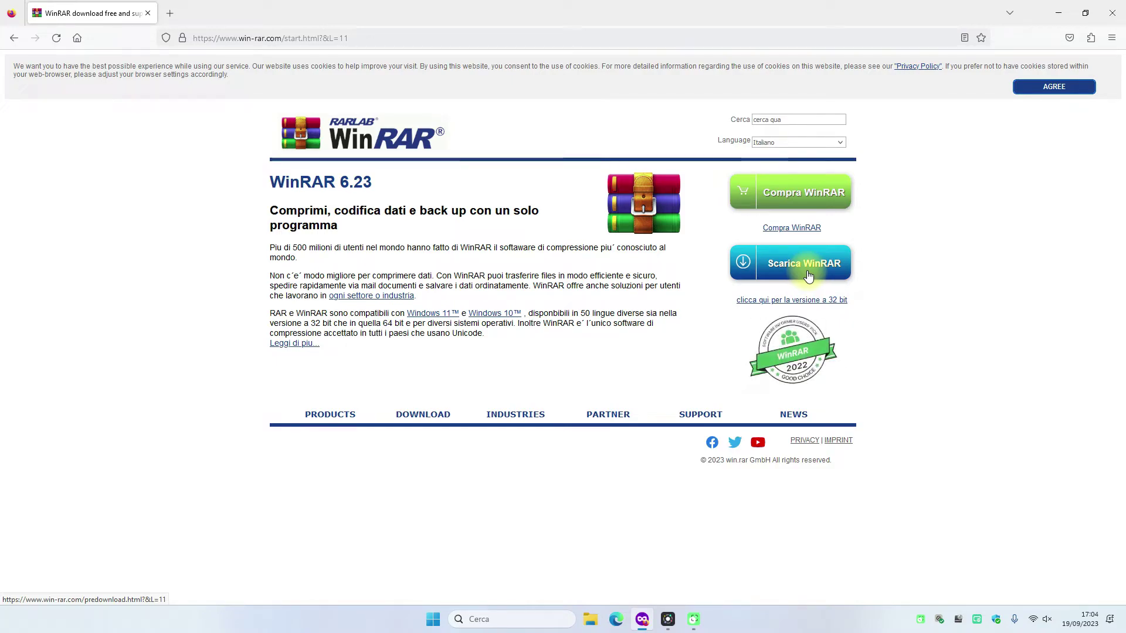
click(821, 193)
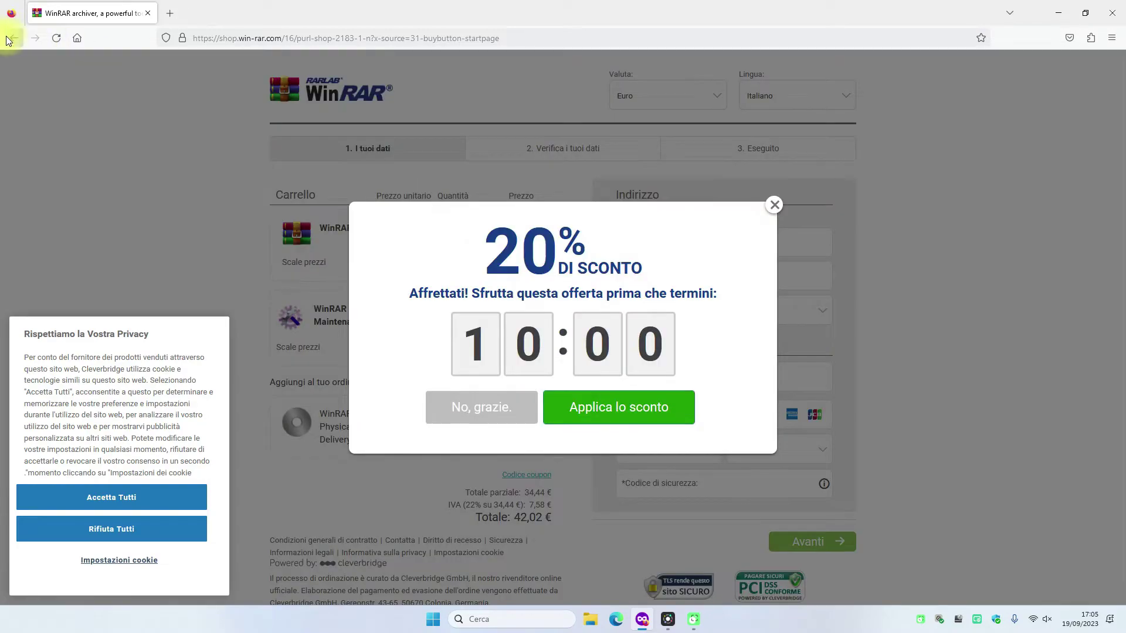
click(14, 38)
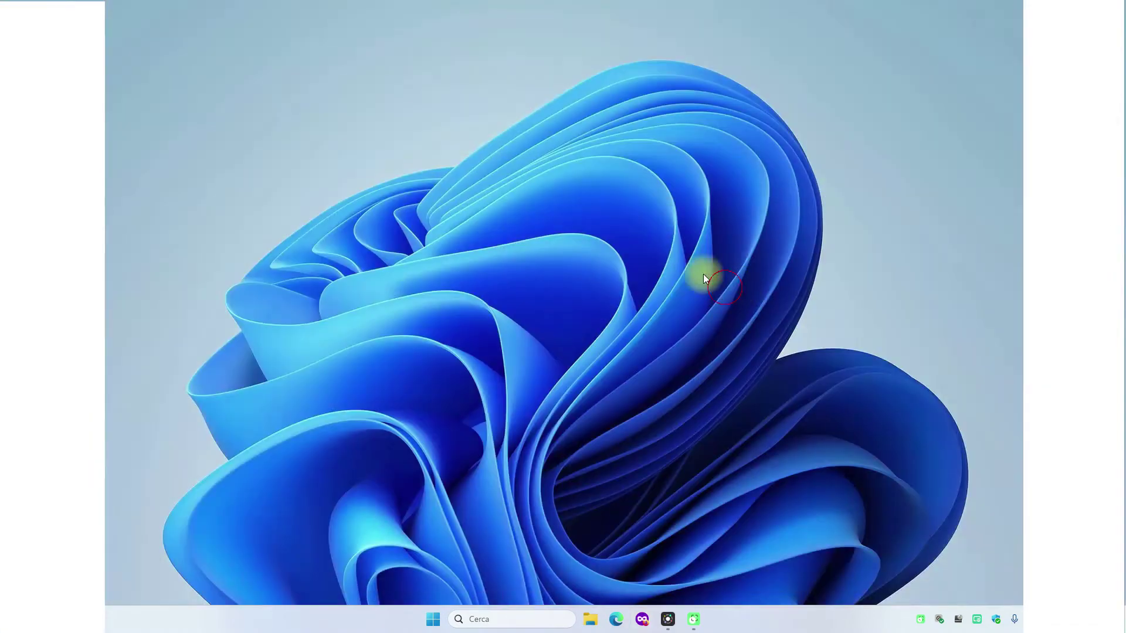
- Create a 'Nuovo Documento di testo' text file on the desktop and open it in Notepad
right_click(647, 226)
click(680, 276)
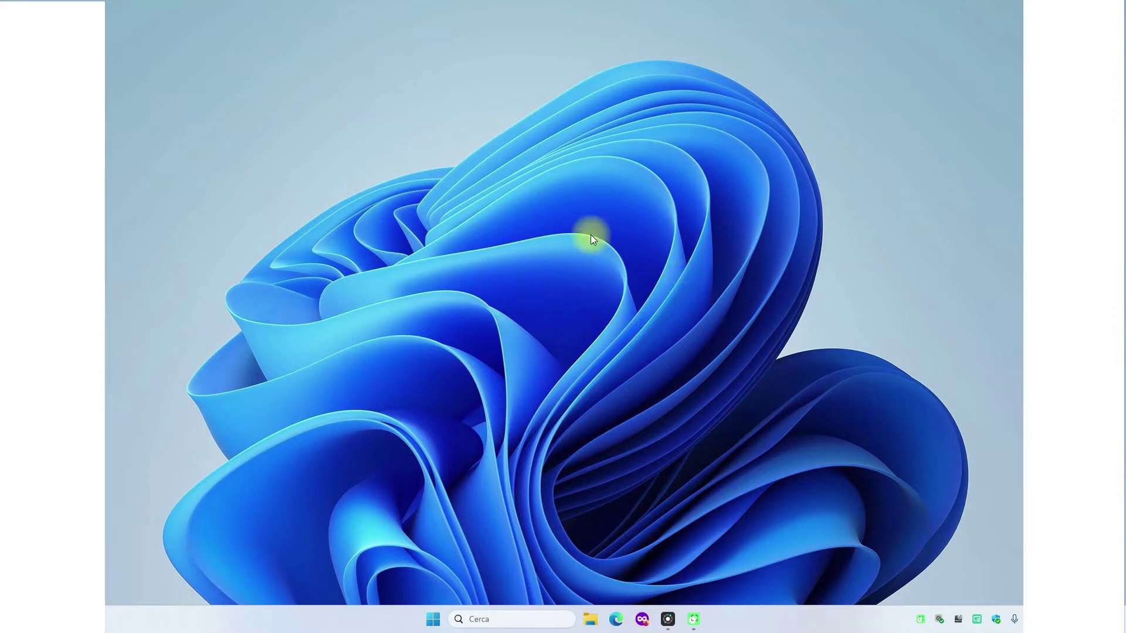
right_click(551, 201)
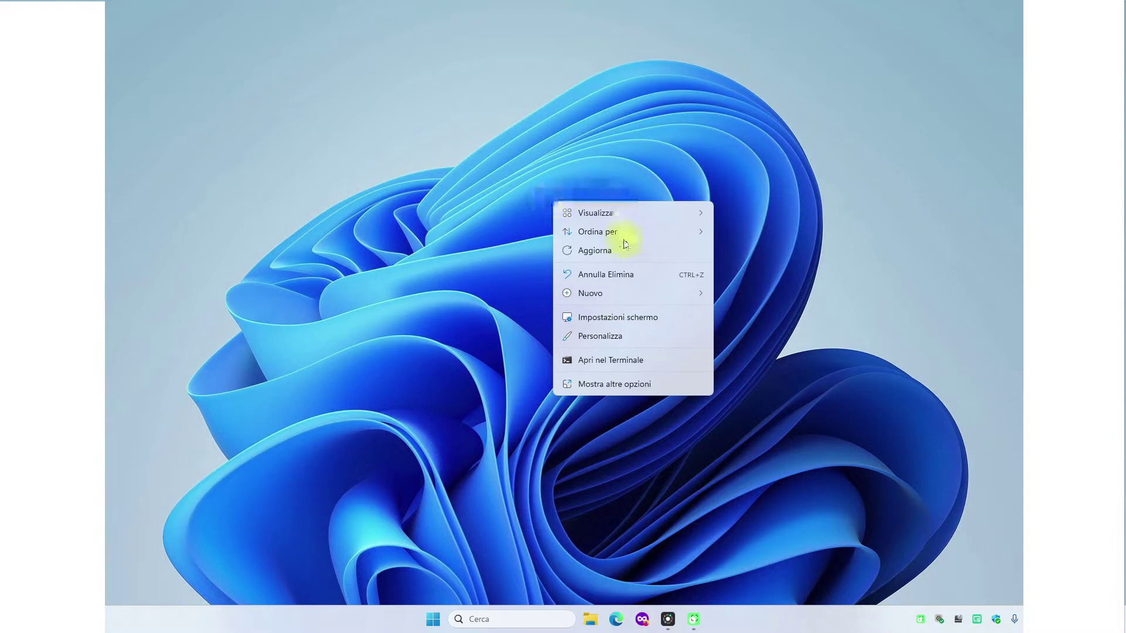
mouse_move(616, 294)
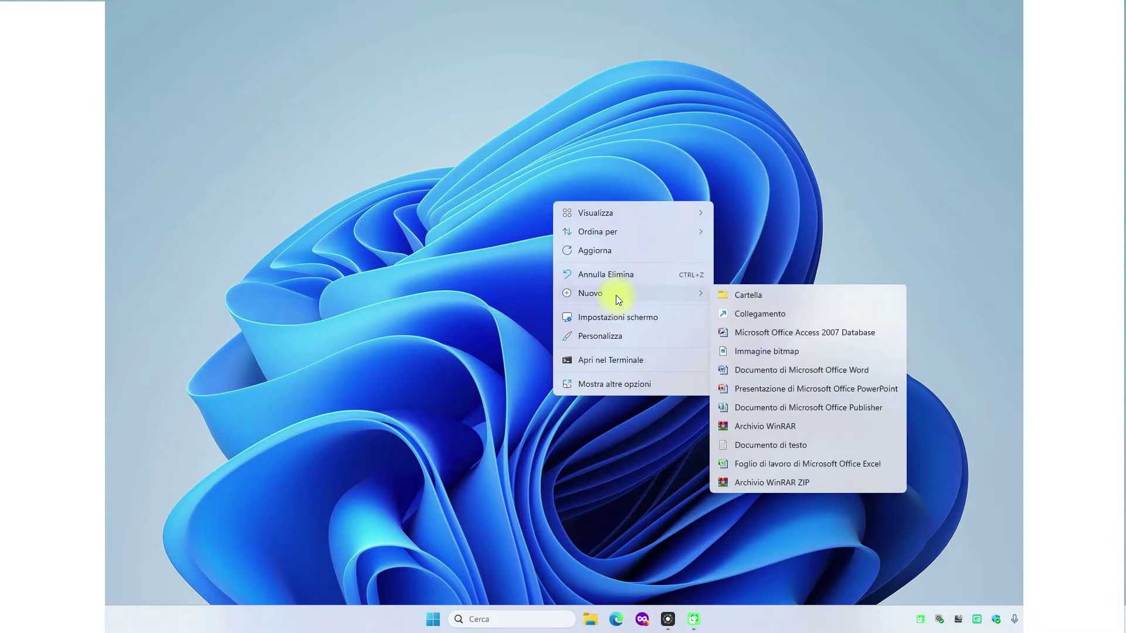
click(744, 446)
click(628, 327)
double_click(565, 210)
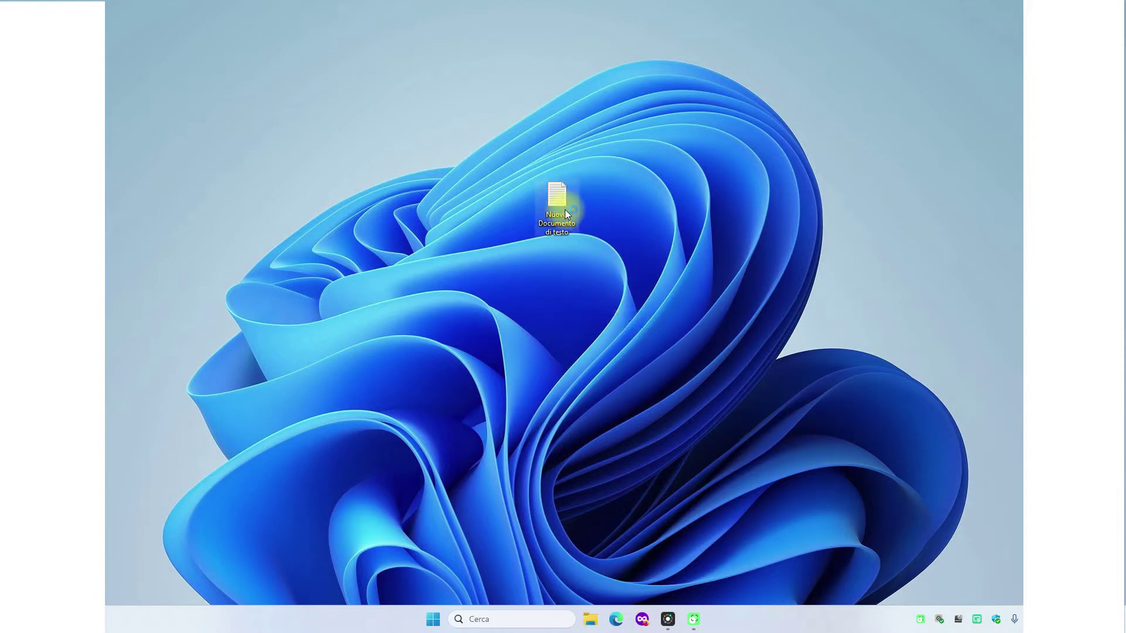
- Type 'Benvenuti nel mio canale assistenza informatica online.' in the note and save it on closing
drag(356, 80, 553, 92)
text(Ben)
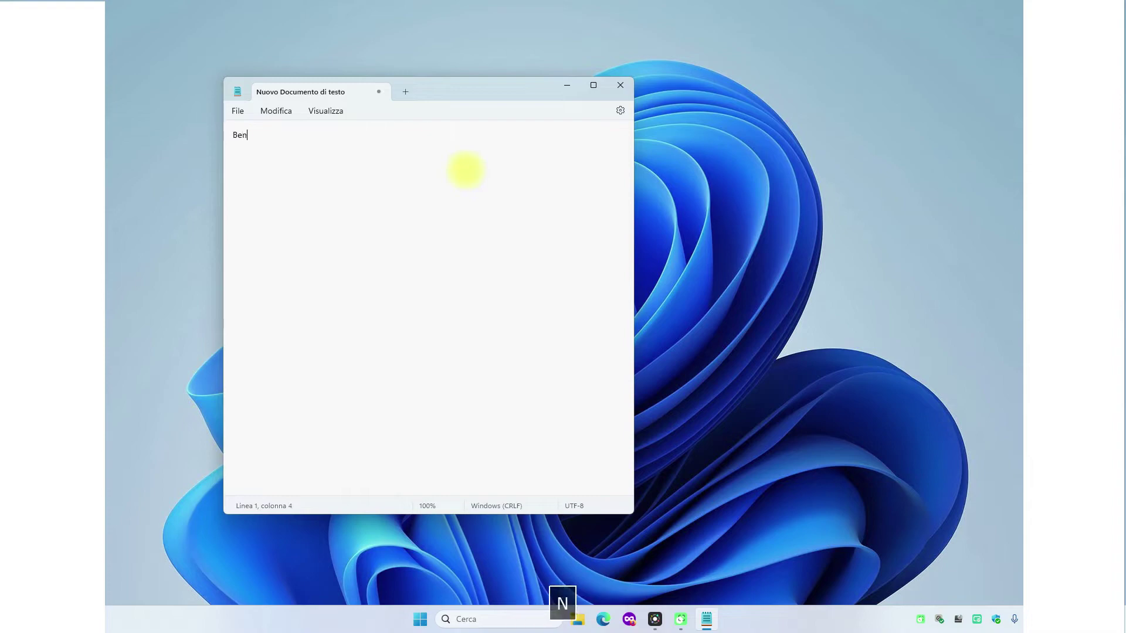
text(venuti nel mio cnale)
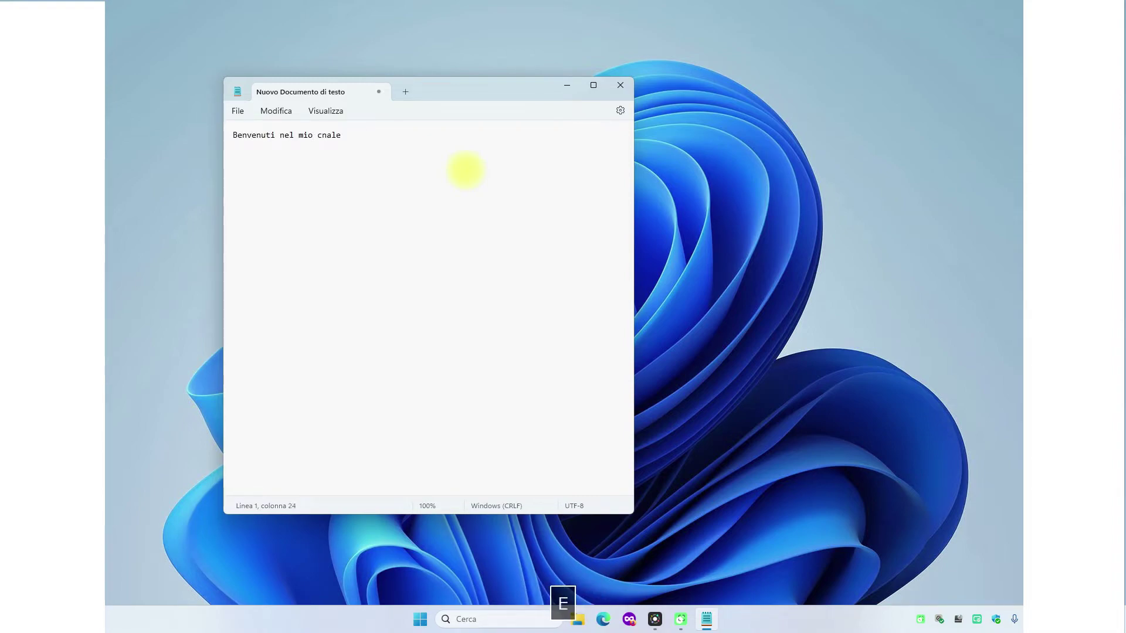
key(BackSpace)
key(BackSpace)
key(BackSpace)
key(BackSpace)
text(anale )
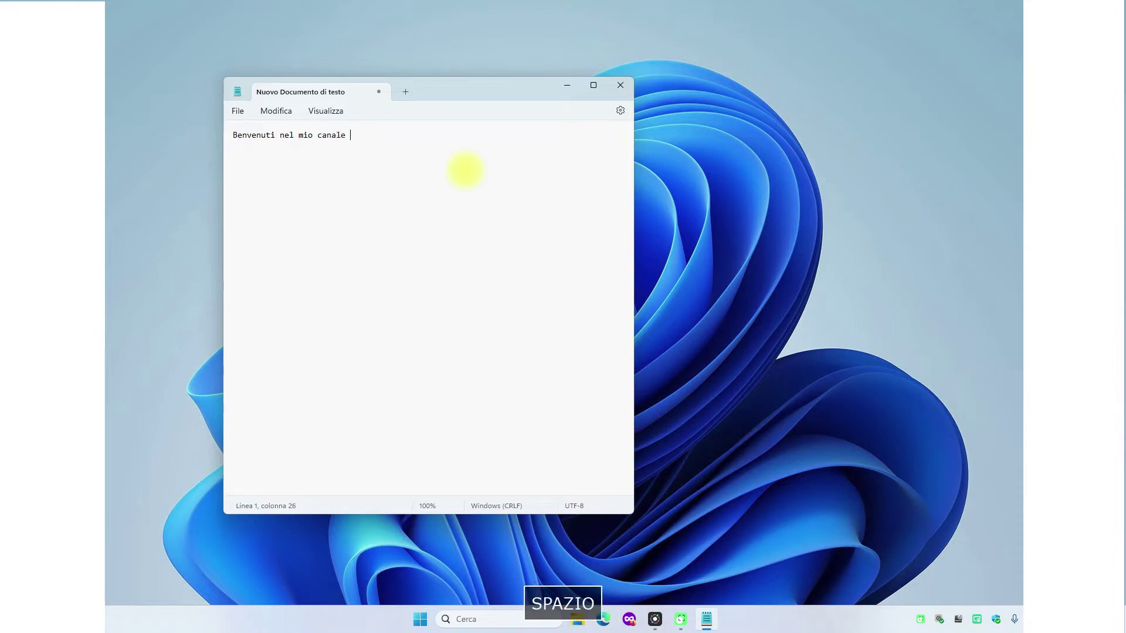
text(ass)
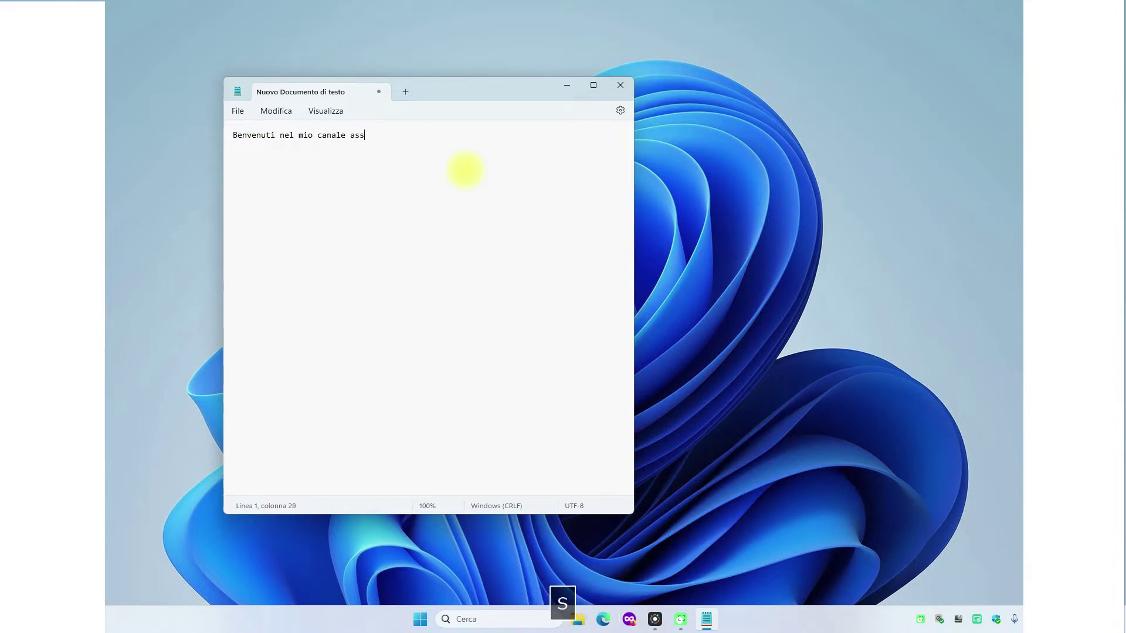
text(istenza informatica on)
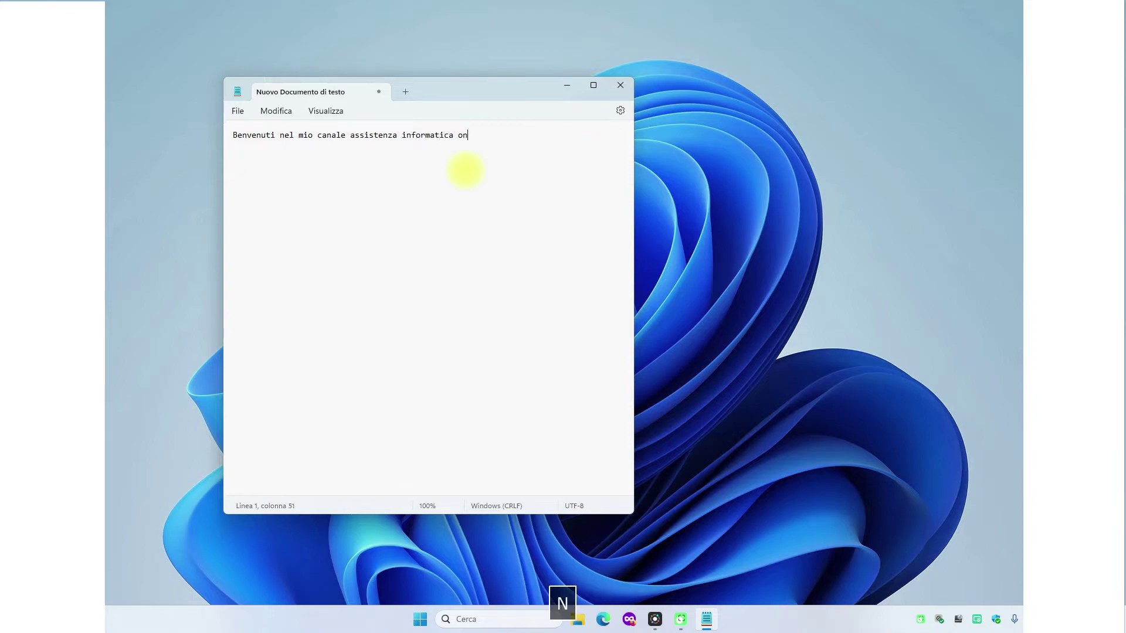
text(line.)
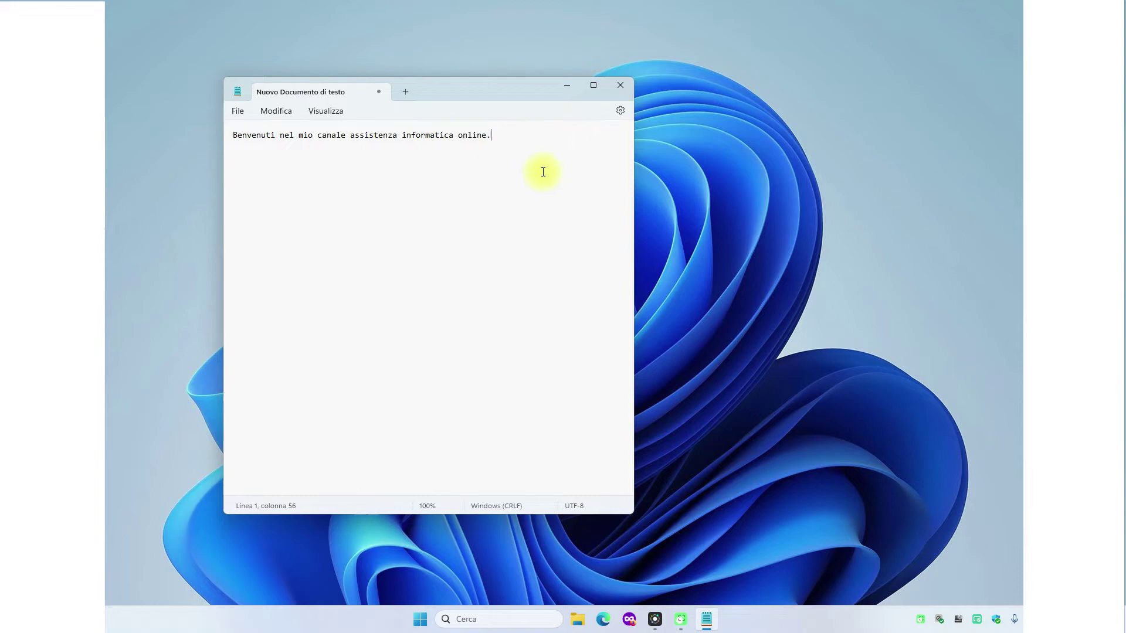
click(620, 87)
click(352, 326)
- Move the text document icon up and right, then reopen and close it to check the saved text
click(631, 152)
drag(566, 198, 656, 150)
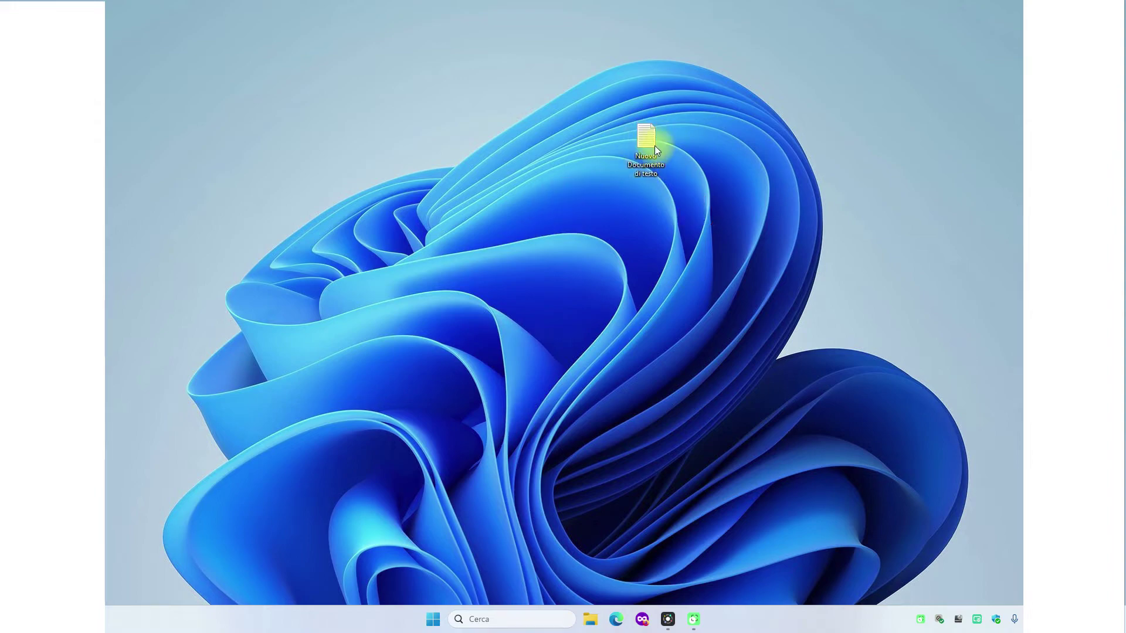
double_click(644, 149)
click(621, 84)
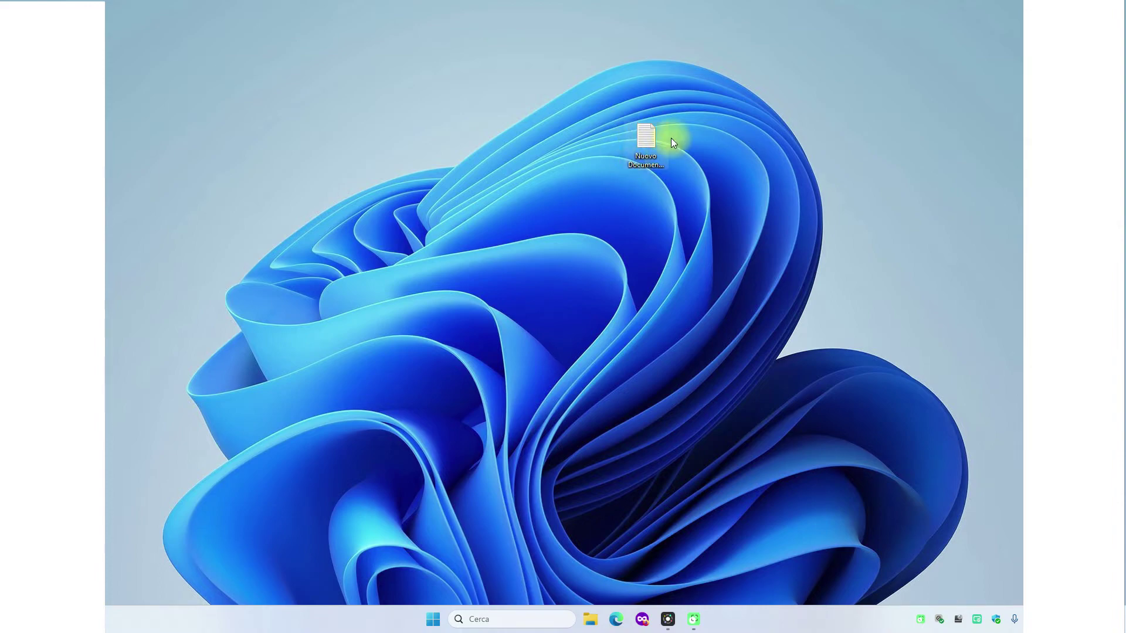
click(639, 217)
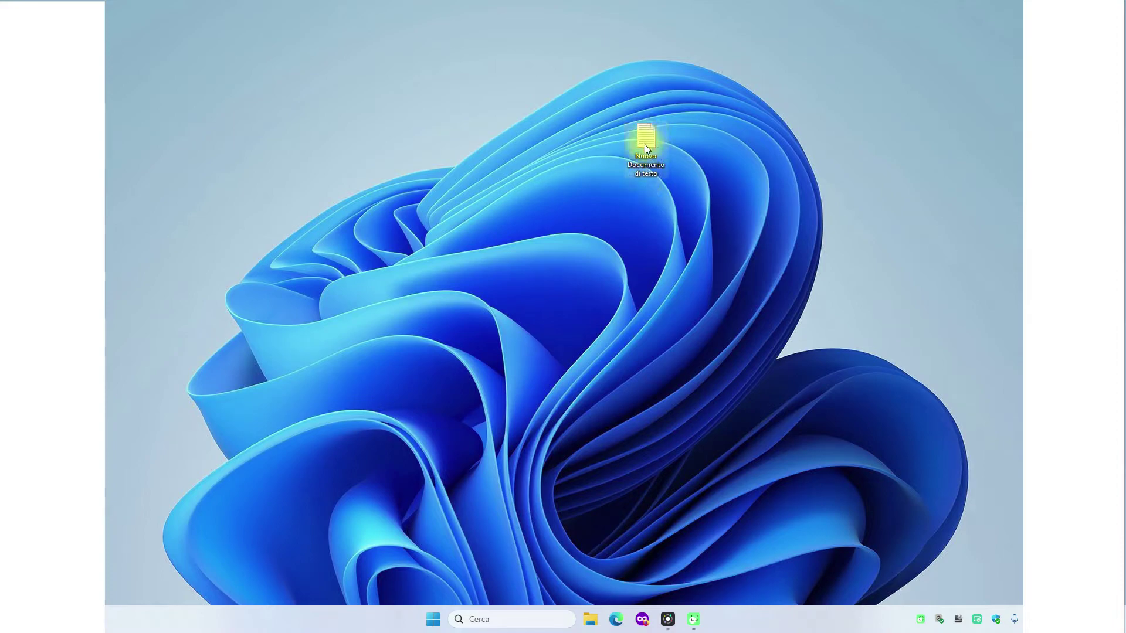
- Open 7-Zip's Aggiungi all'archivio dialog for the text file via Mostra altre opzioni
mouse_move(646, 148)
right_click(645, 146)
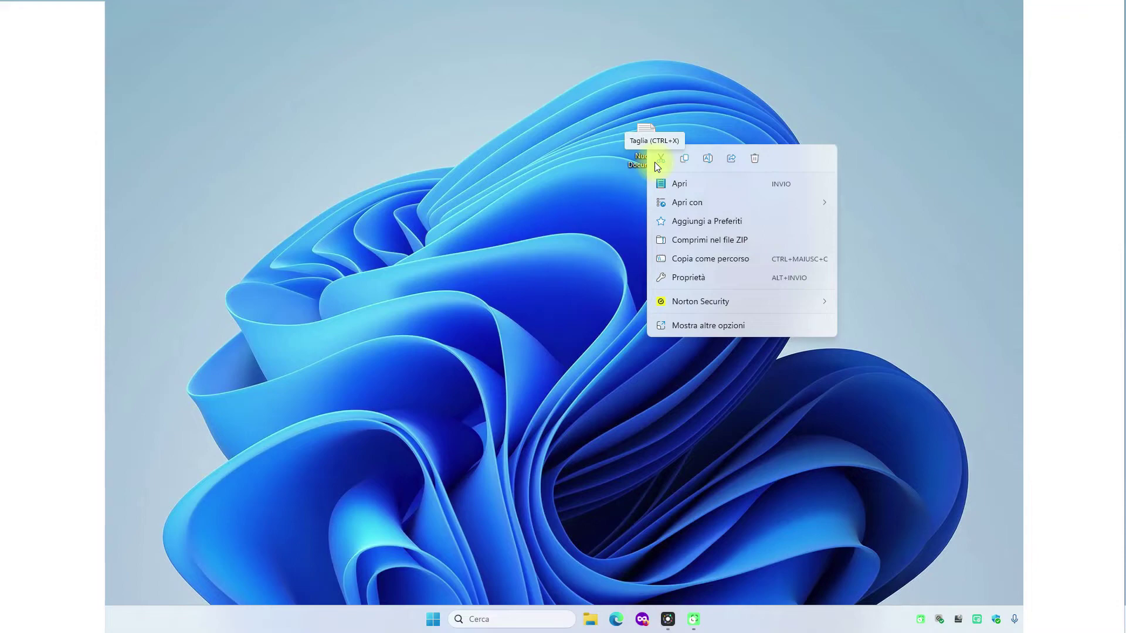
click(654, 162)
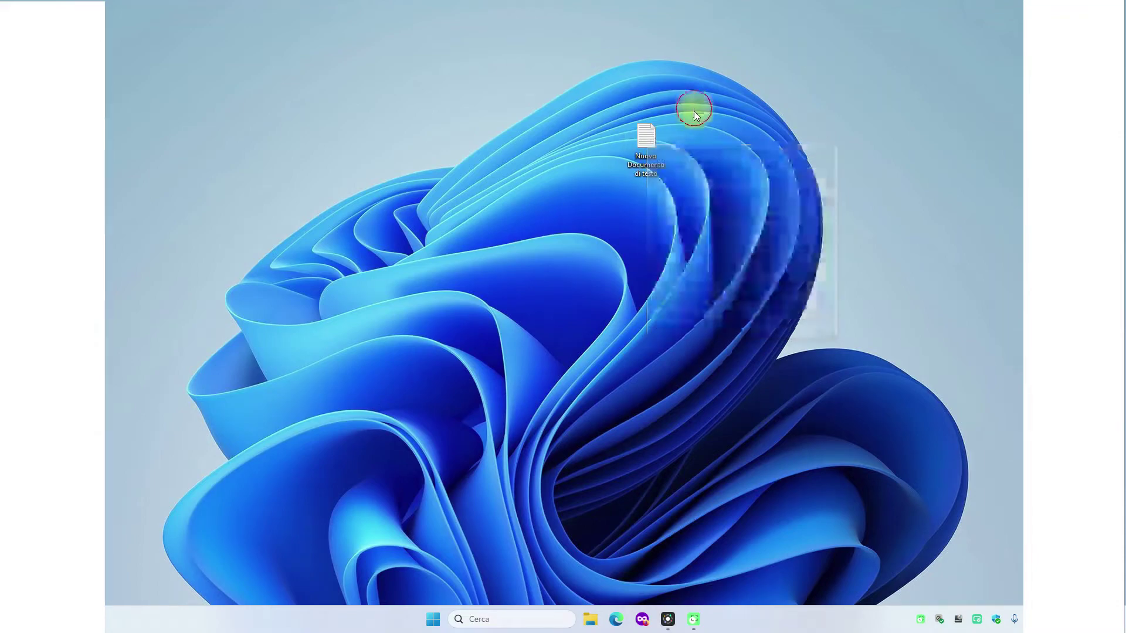
right_click(649, 139)
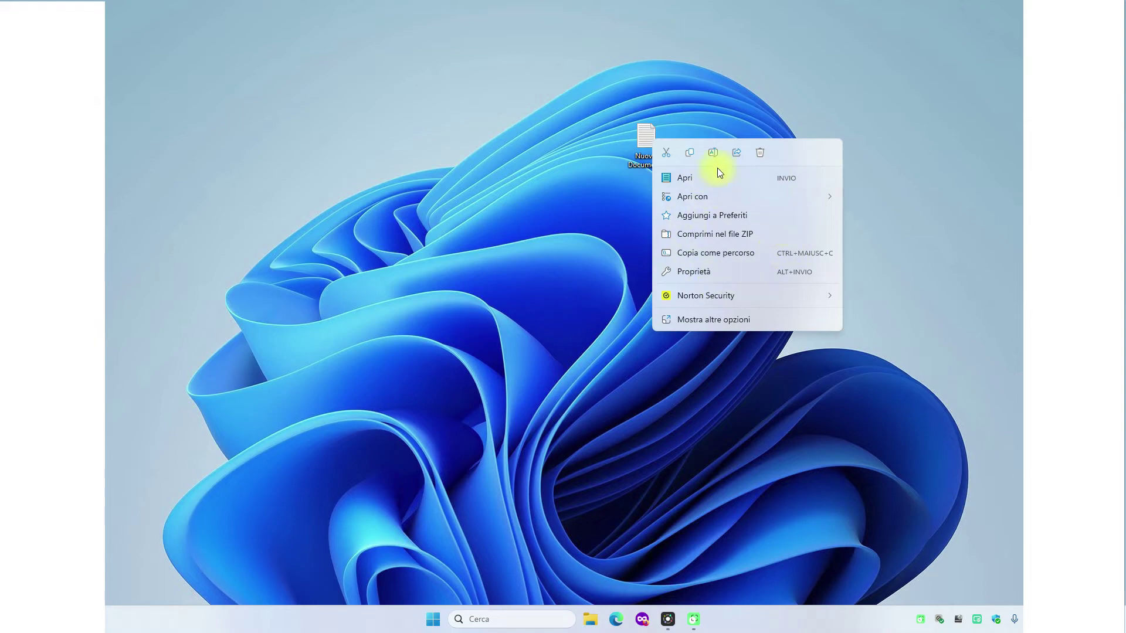
click(713, 319)
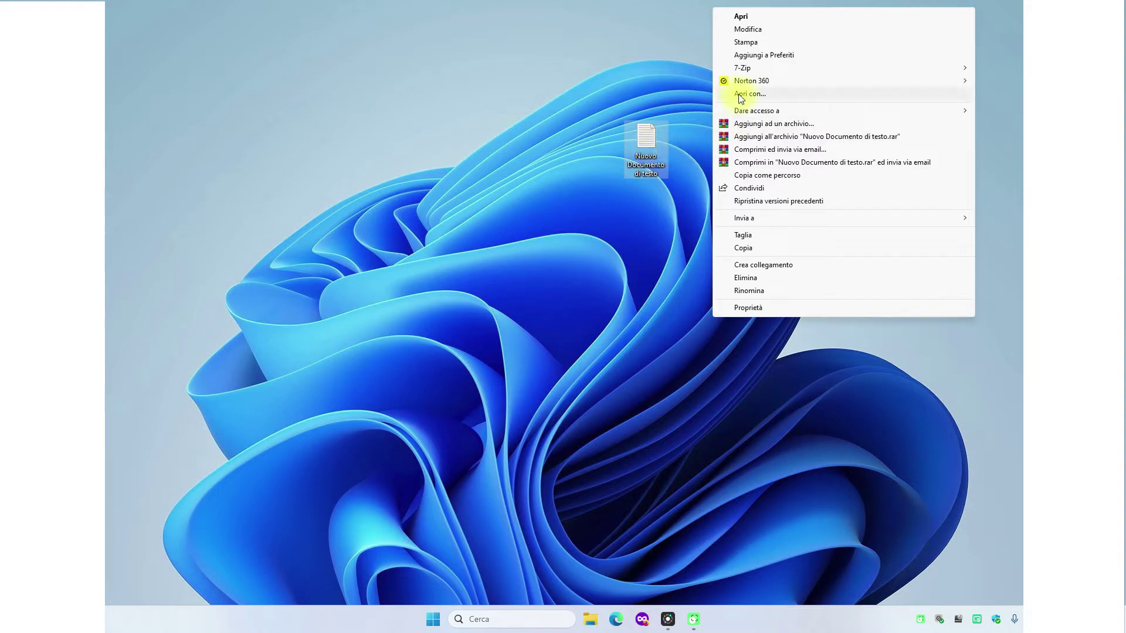
mouse_move(742, 69)
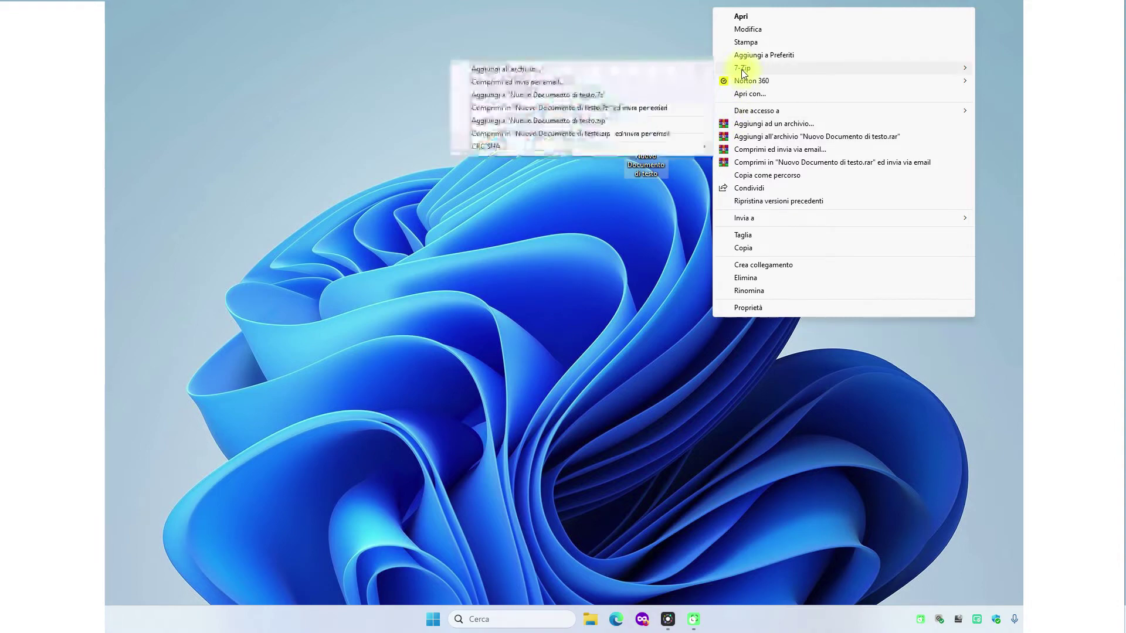
click(695, 70)
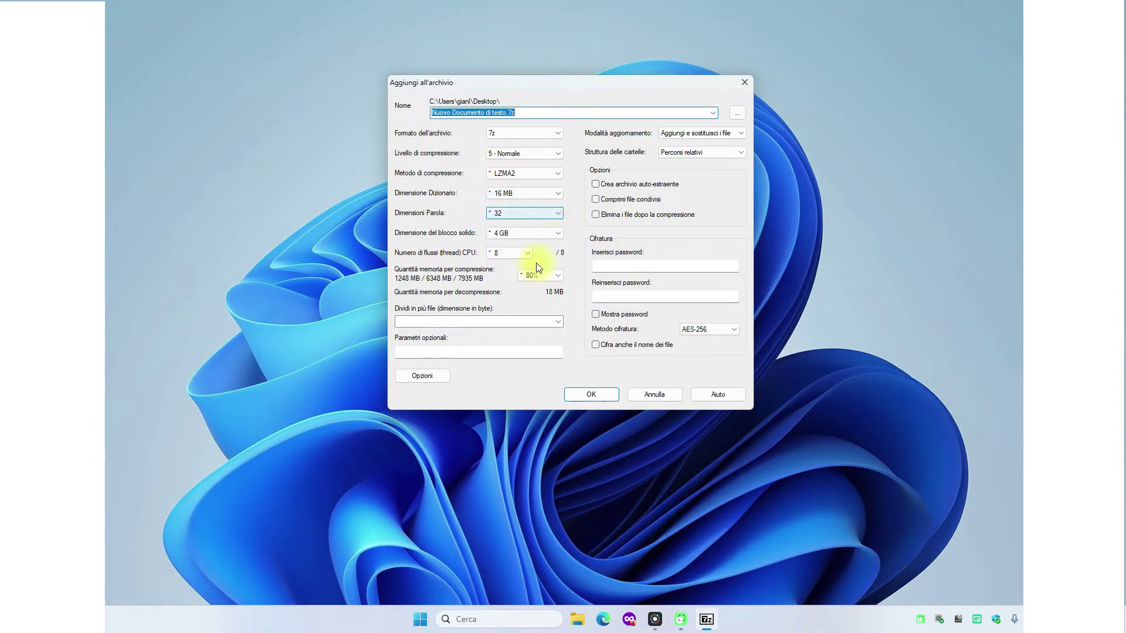
- Create 'Nuovo Documento di testo.7z' in 7z format at 5 - Normale, leaving the password empty
click(614, 264)
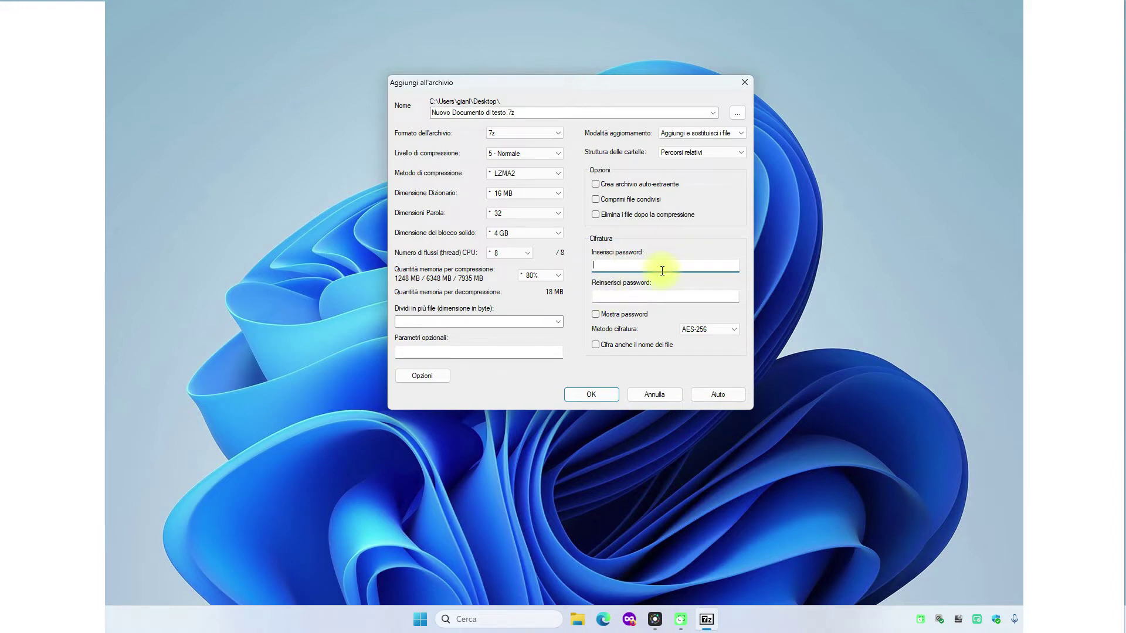
click(592, 396)
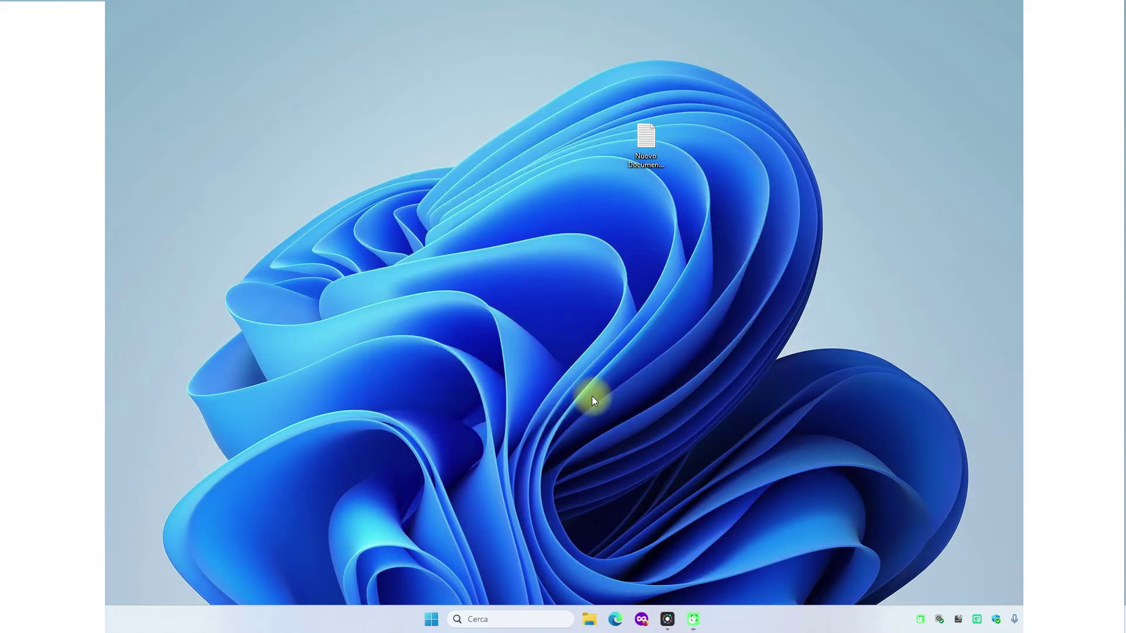
- Place 'Nuovo Documento di testo.7z' beneath the text document and drag the document onto it
drag(389, 326, 648, 213)
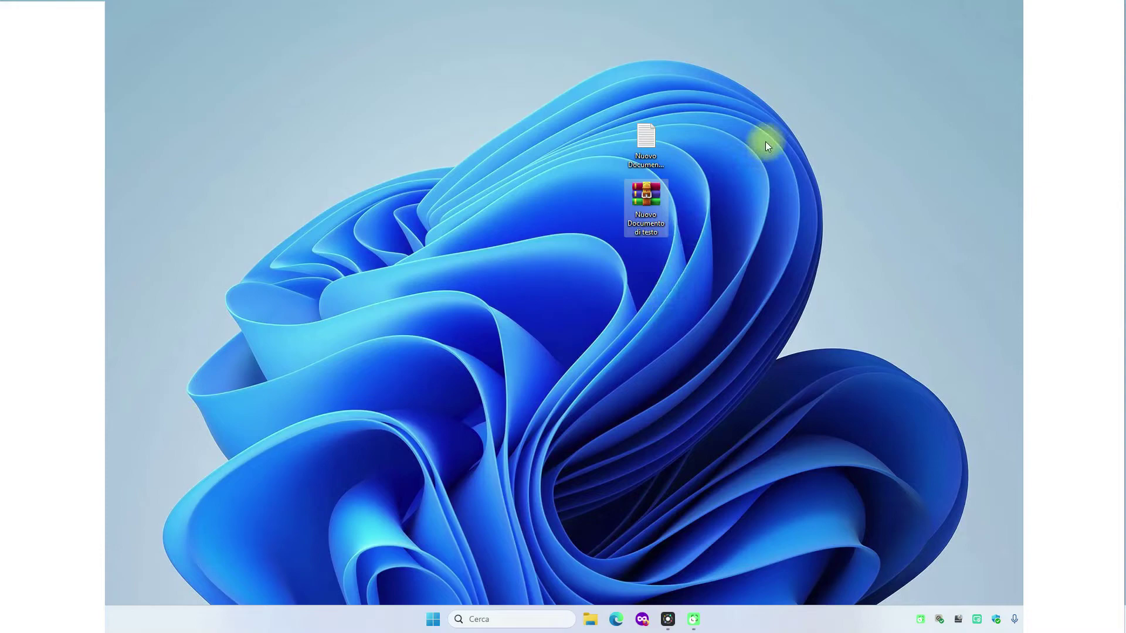
mouse_move(653, 142)
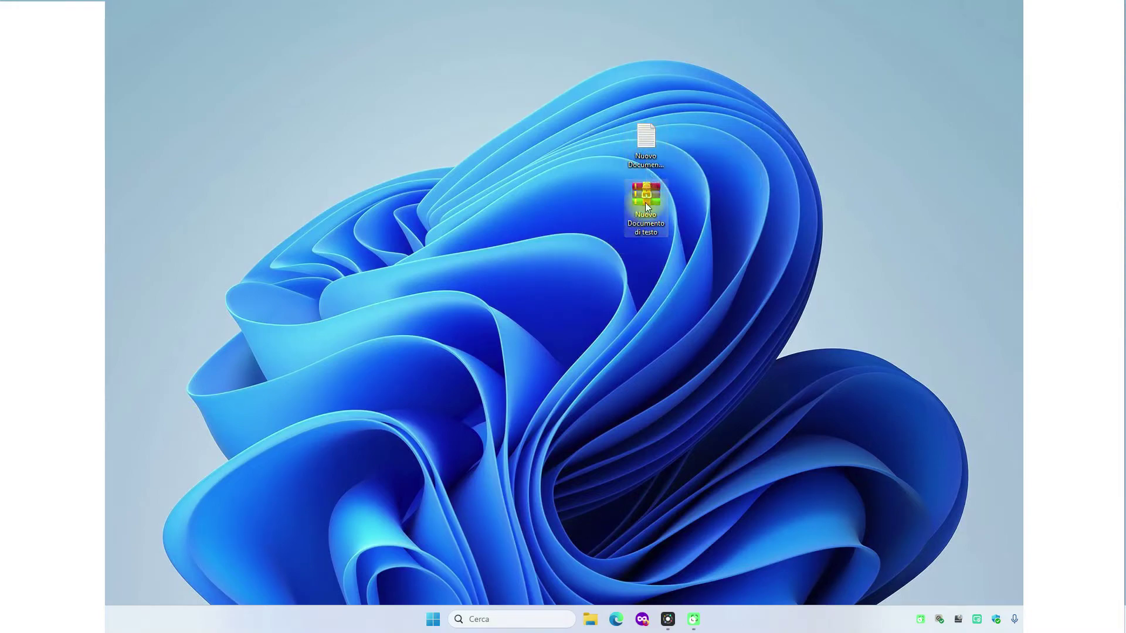
click(645, 146)
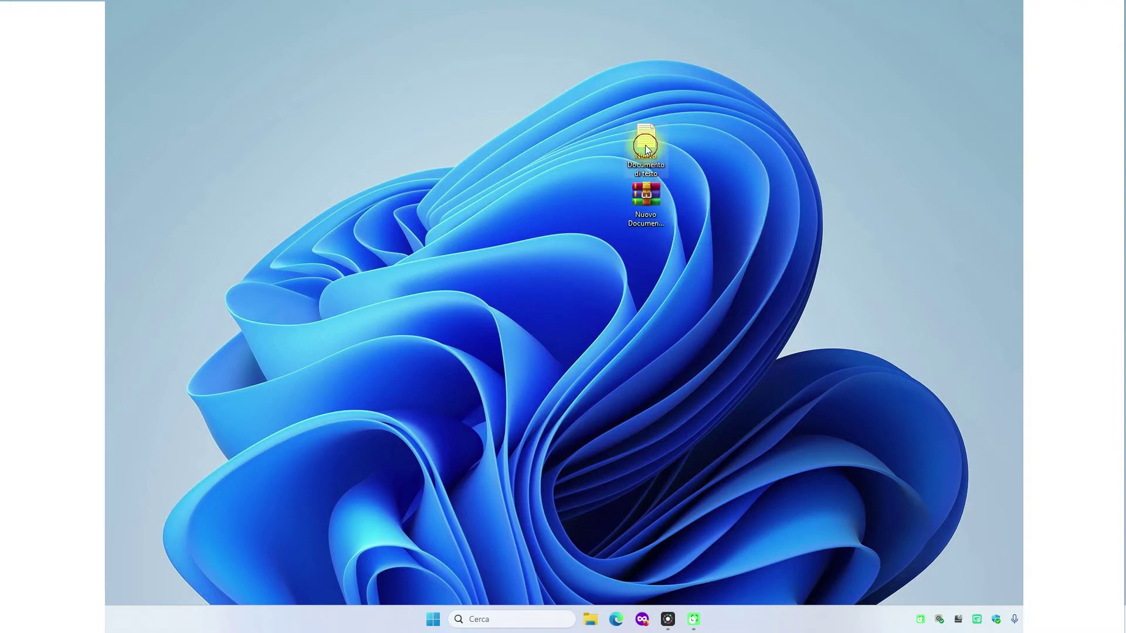
mouse_move(649, 145)
drag(646, 137, 652, 203)
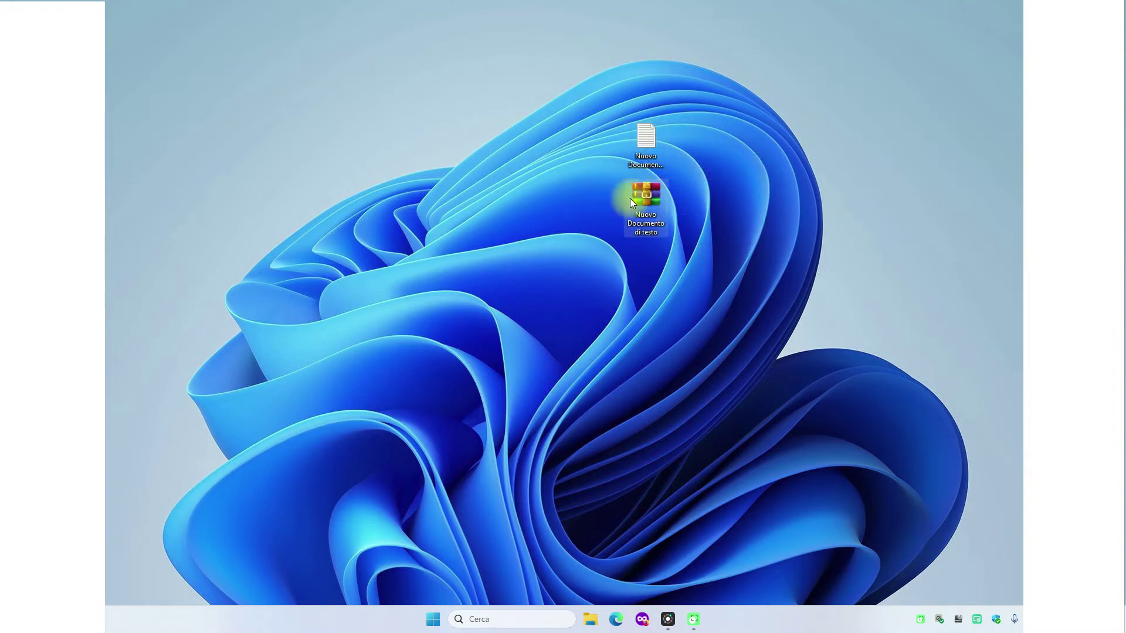
mouse_move(649, 210)
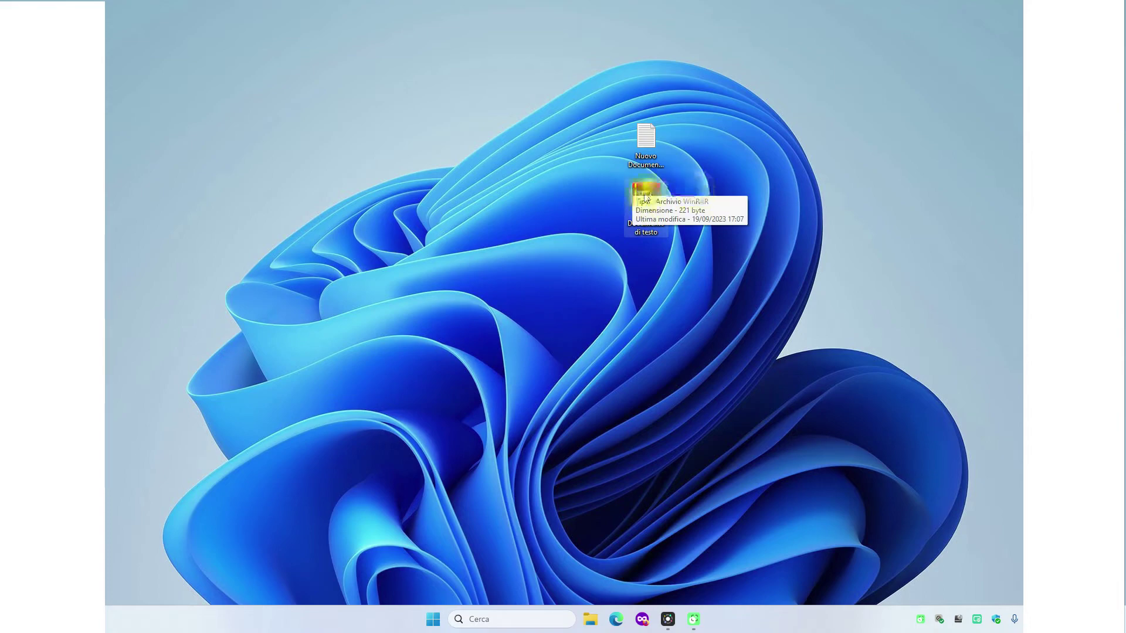
- Extract the .txt from the archive to the desktop, replacing the original, then delete both files
double_click(643, 197)
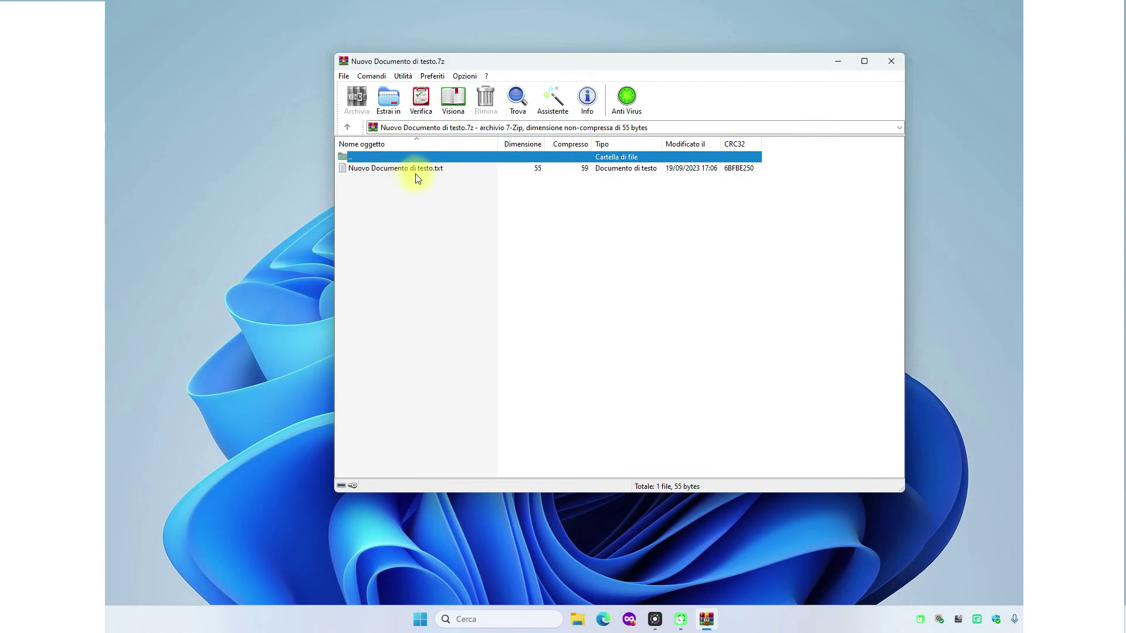
click(888, 68)
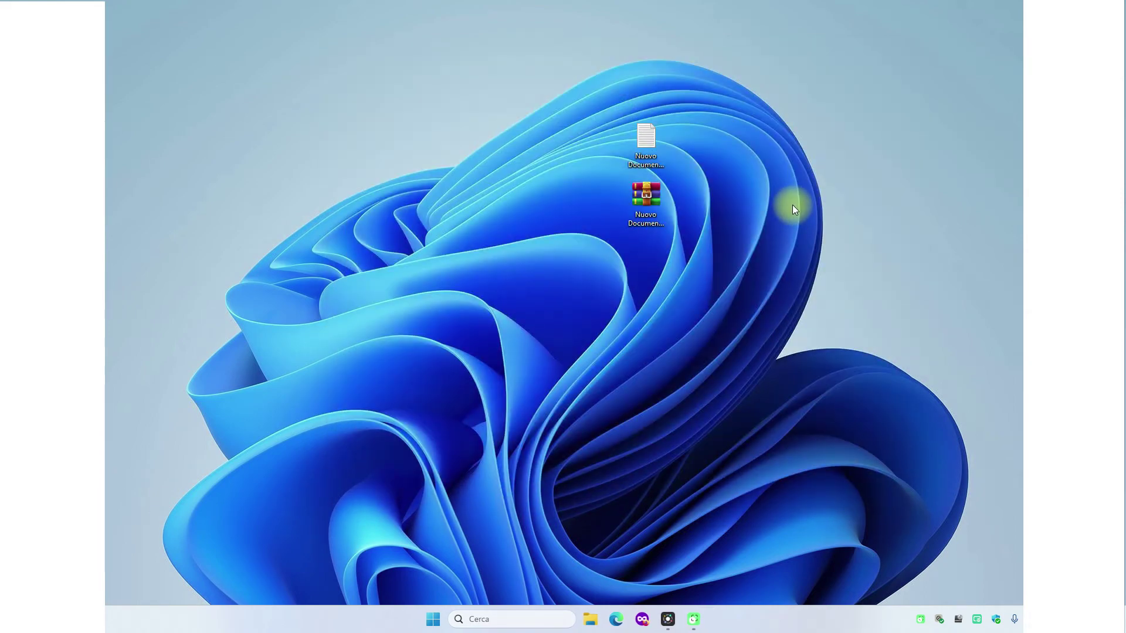
double_click(641, 199)
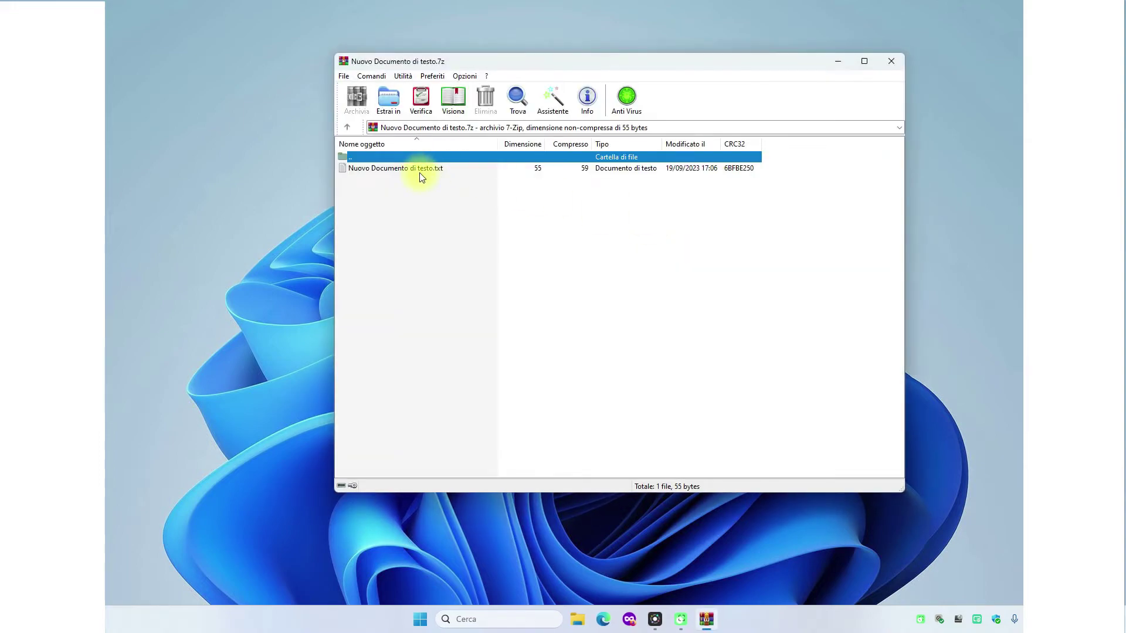
drag(420, 170, 237, 152)
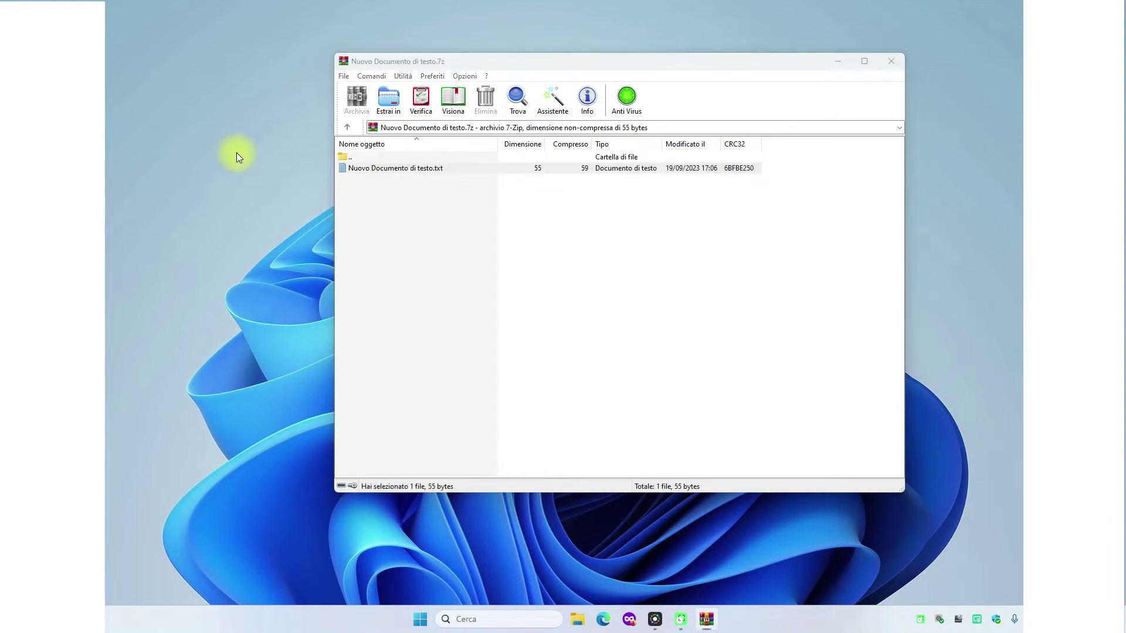
click(533, 234)
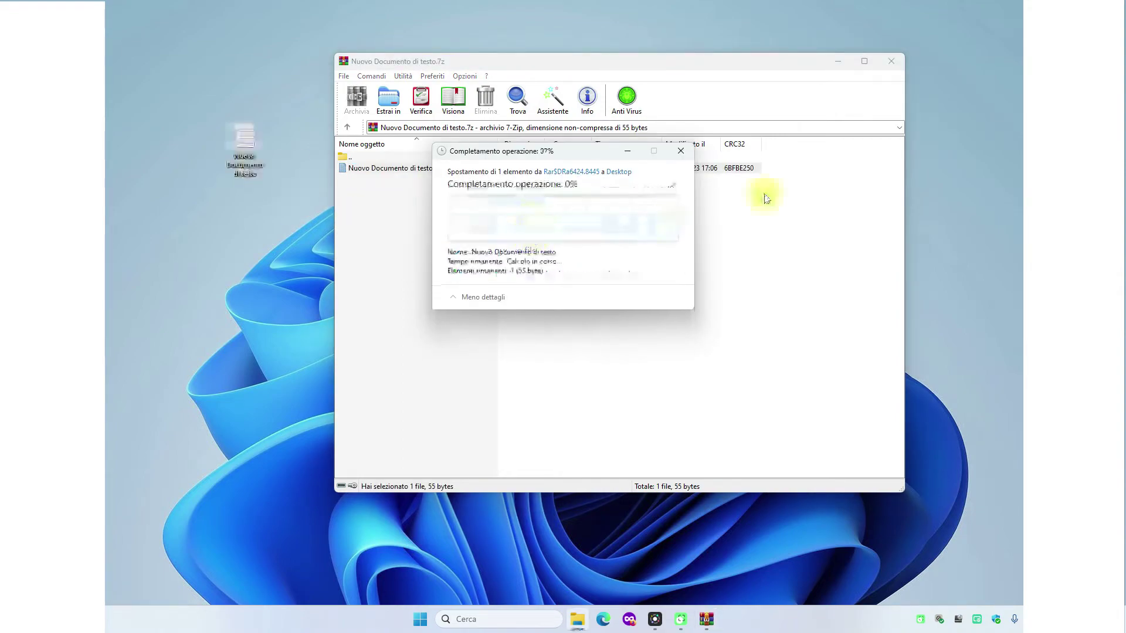
click(891, 61)
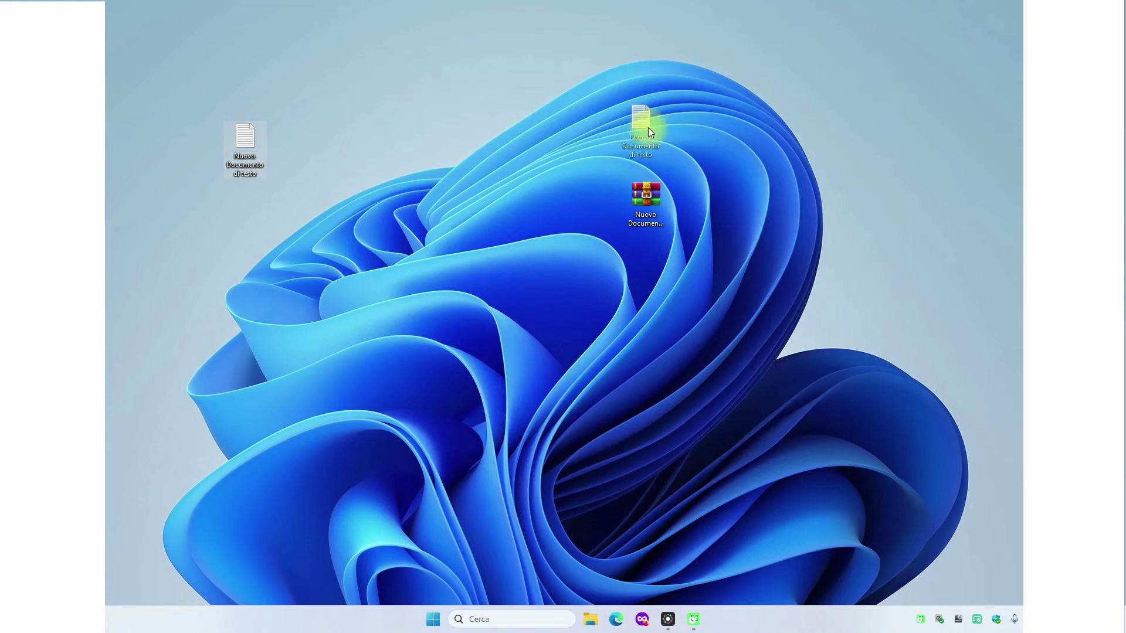
drag(648, 128, 647, 135)
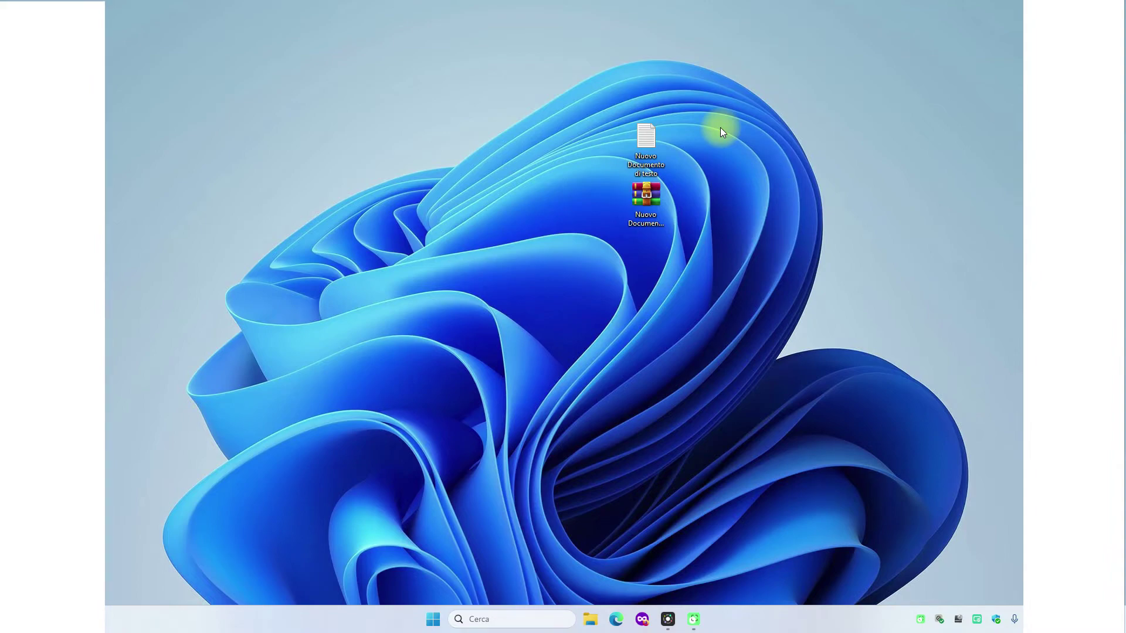
drag(720, 128, 610, 283)
key(Delete)
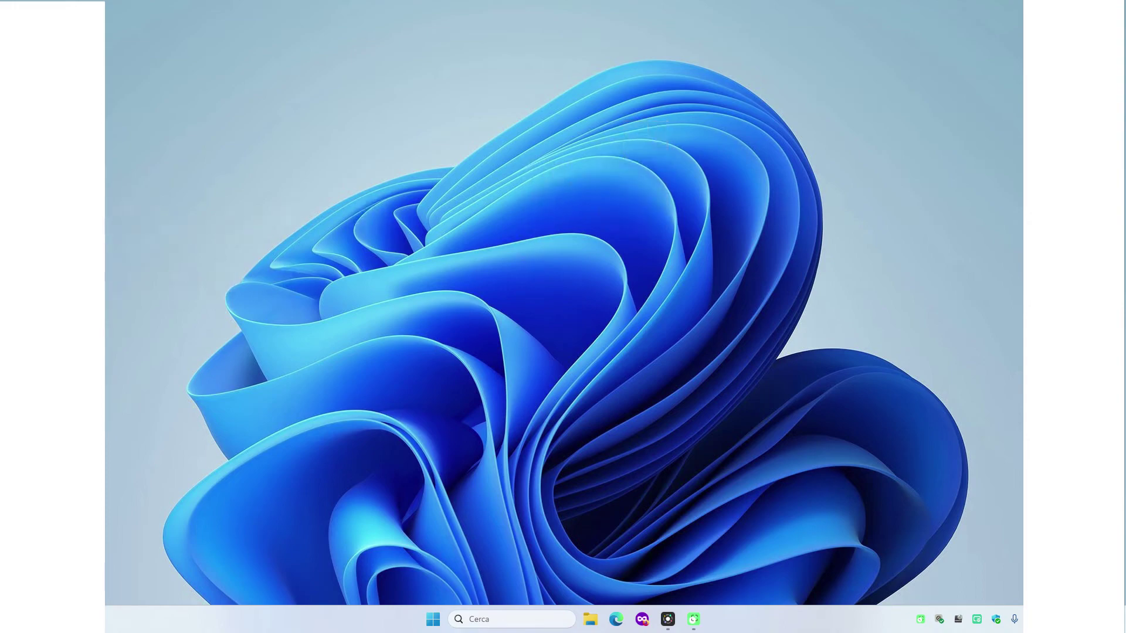
- Create a new folder on the desktop, keeping the default name Nuova cartella
right_click(649, 170)
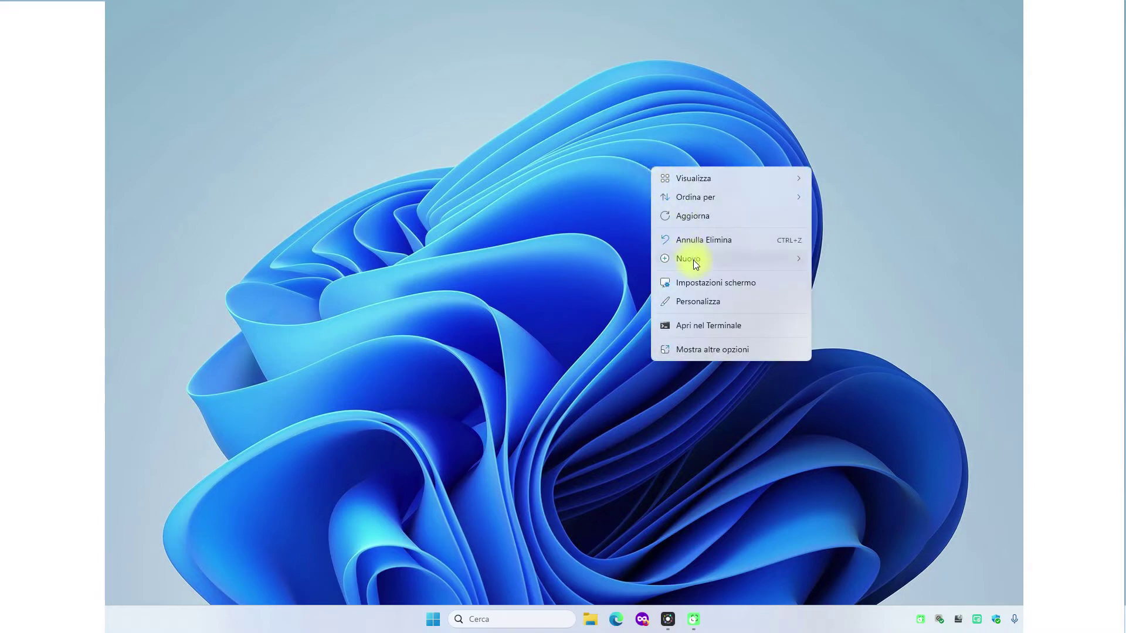
mouse_move(694, 261)
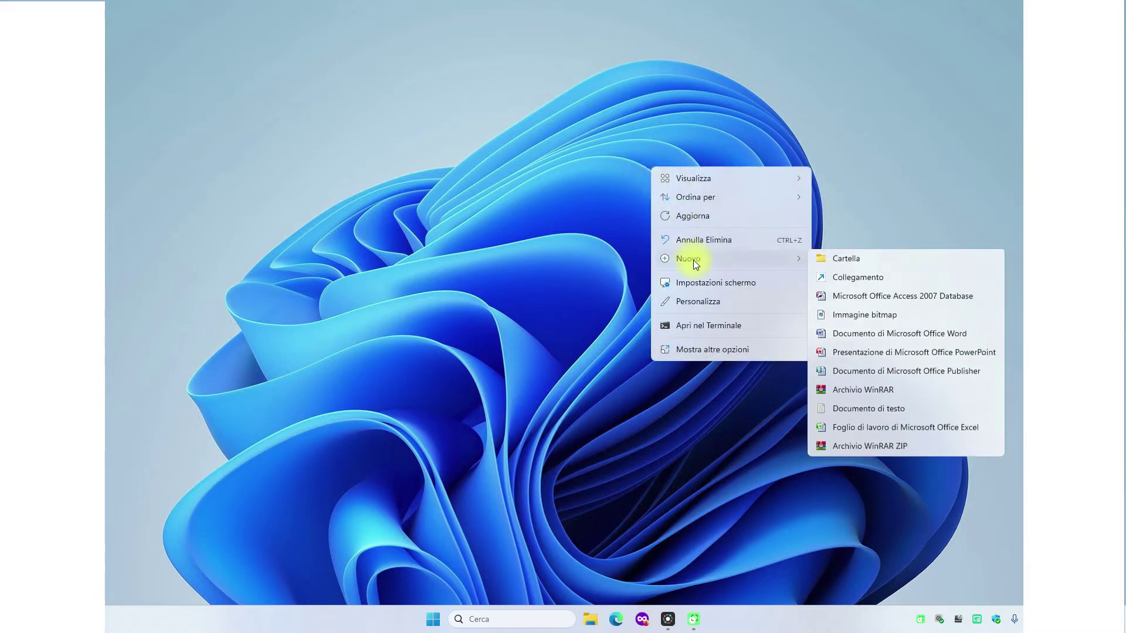
click(860, 258)
key(Return)
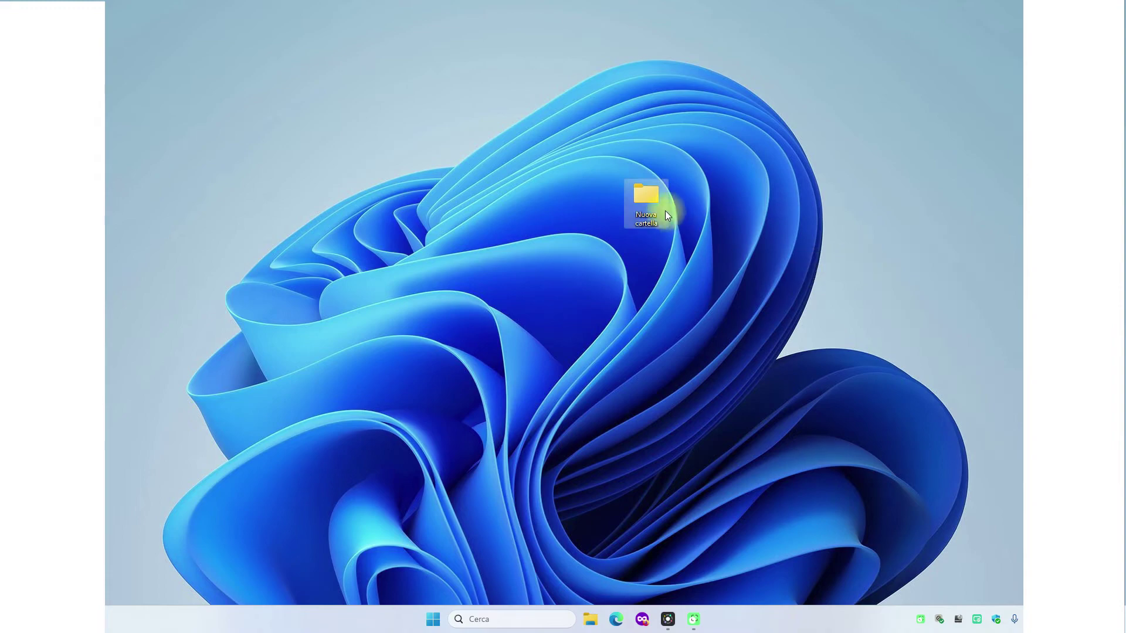
- Inside Nuova cartella, add a text document named 'assistenza informatica online', then close the window
double_click(648, 196)
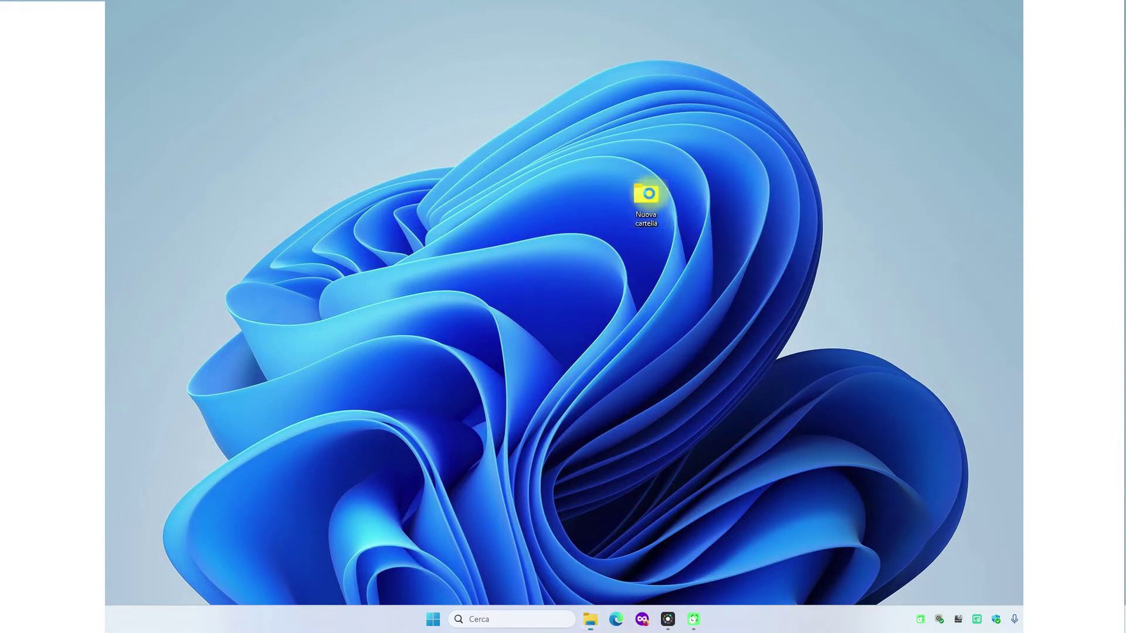
right_click(541, 256)
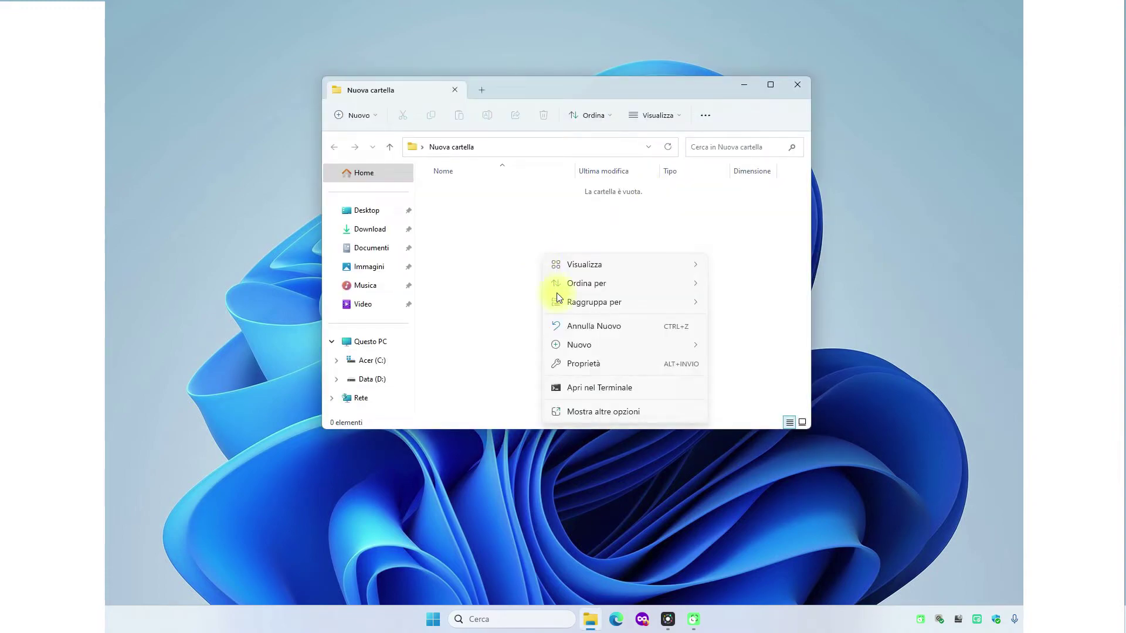
mouse_move(579, 342)
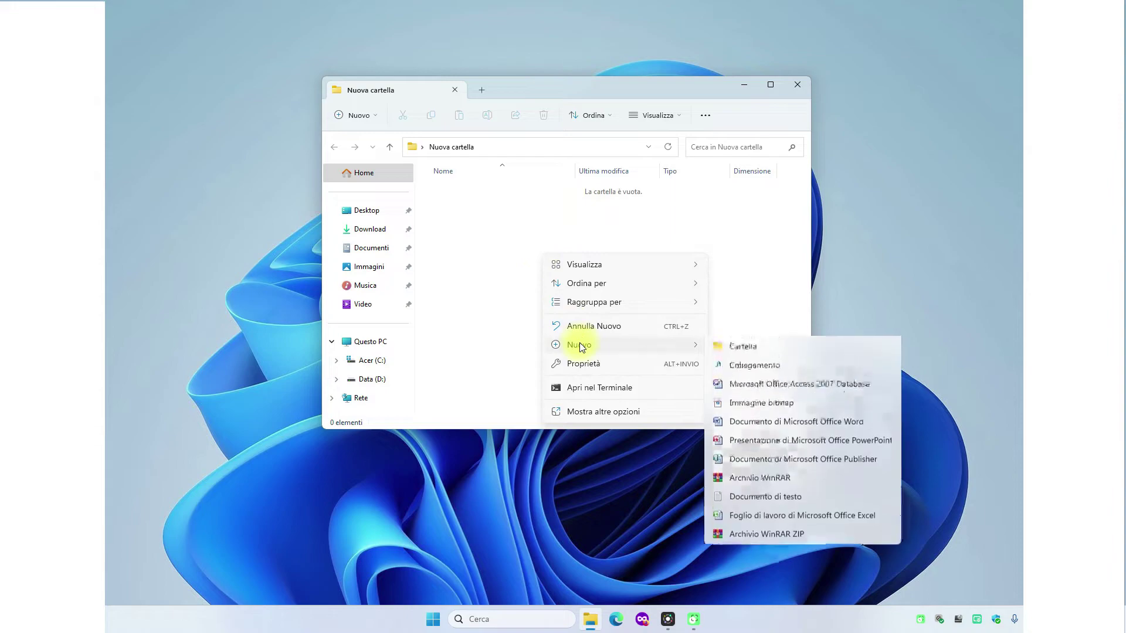
click(768, 497)
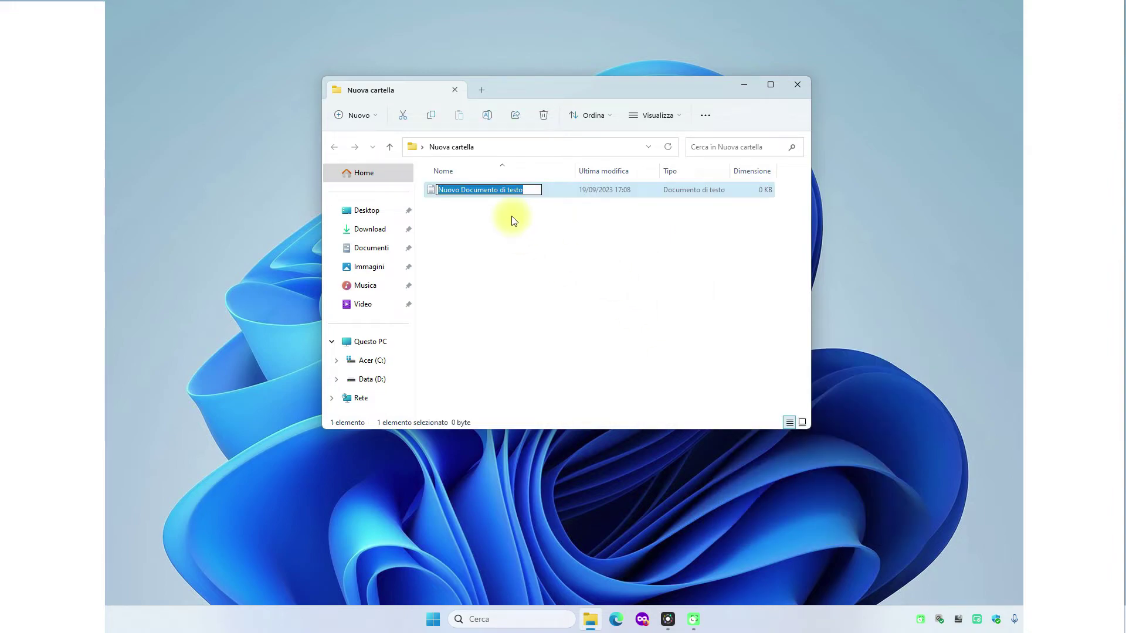
text(assistenza informatica online)
key(Return)
click(503, 254)
key(alt+F4)
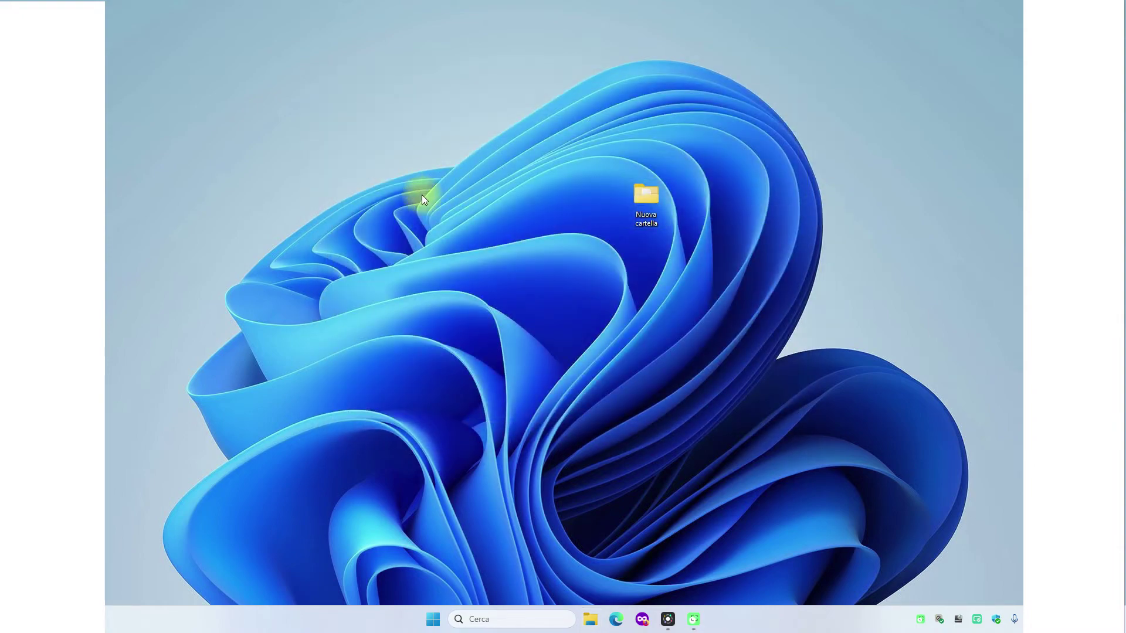
- Show the full context-menu actions, including archiving options, for the Nuova cartella desktop folder
double_click(650, 206)
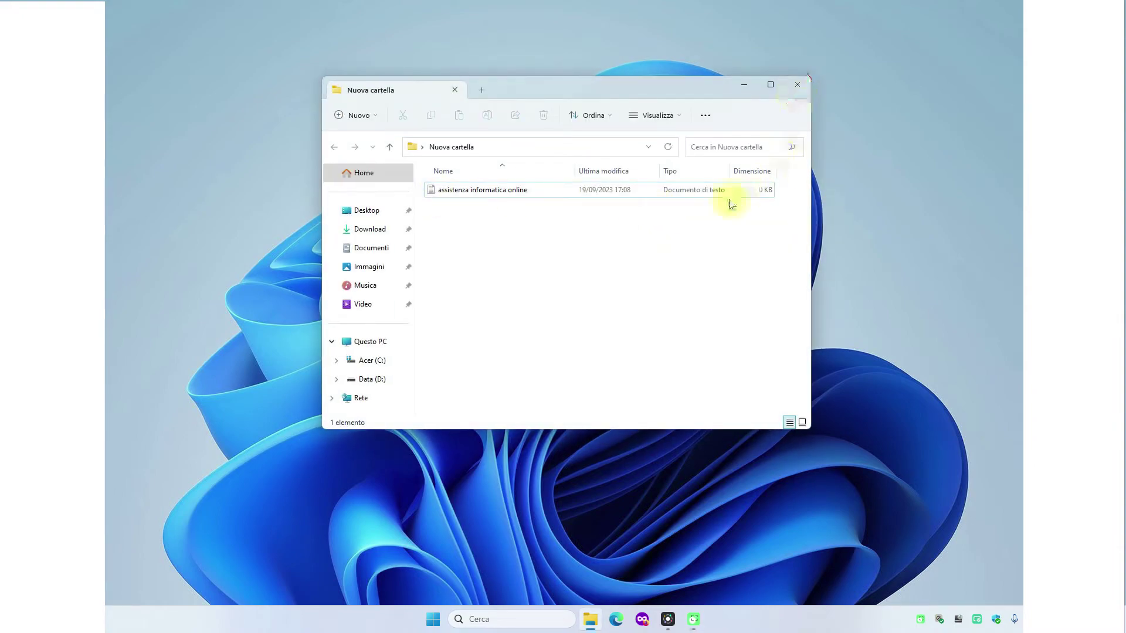
key(alt+F4)
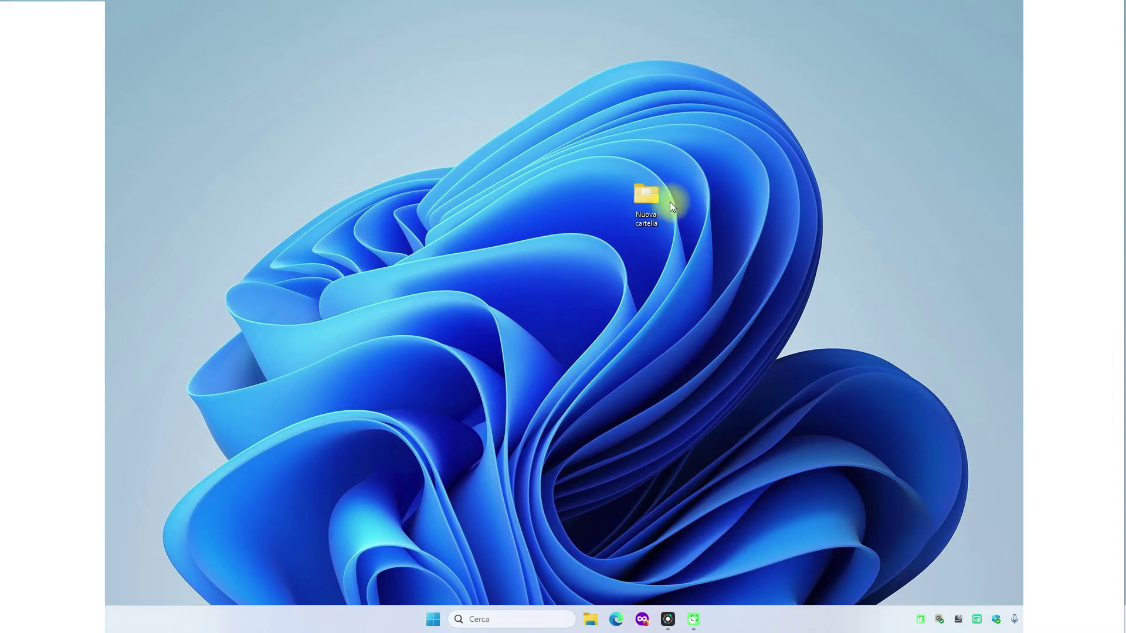
mouse_move(643, 196)
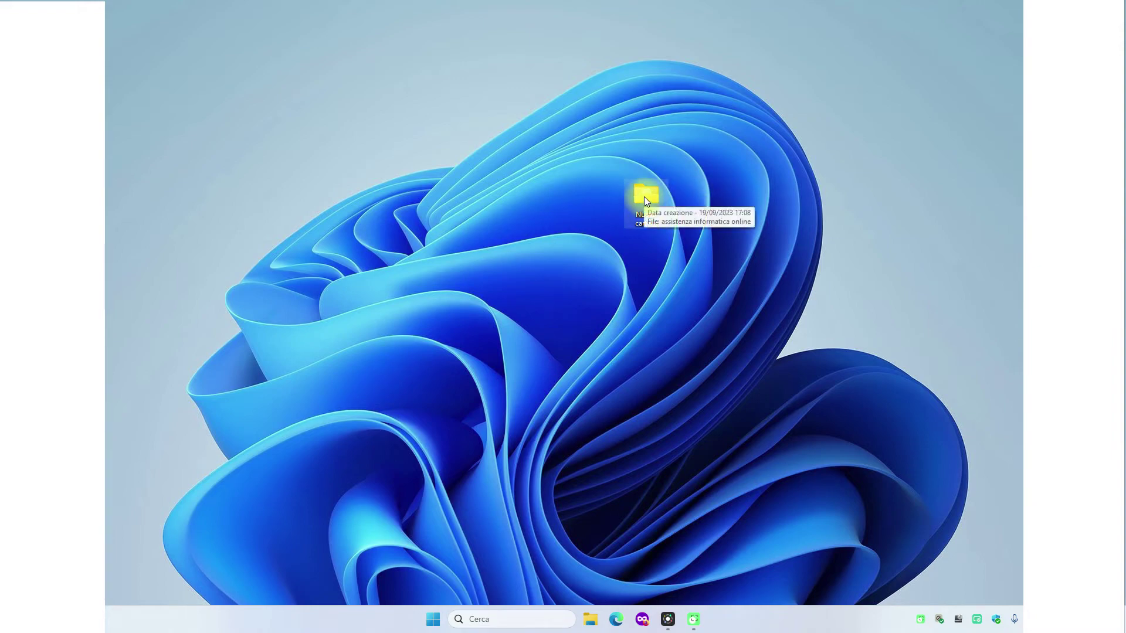
right_click(644, 200)
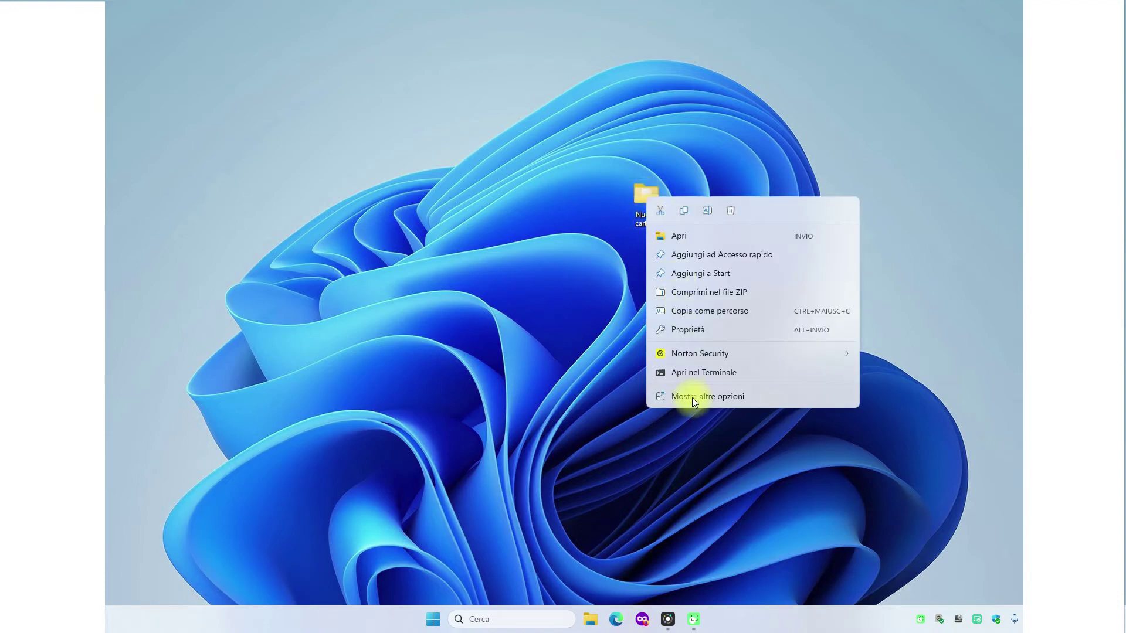
click(692, 400)
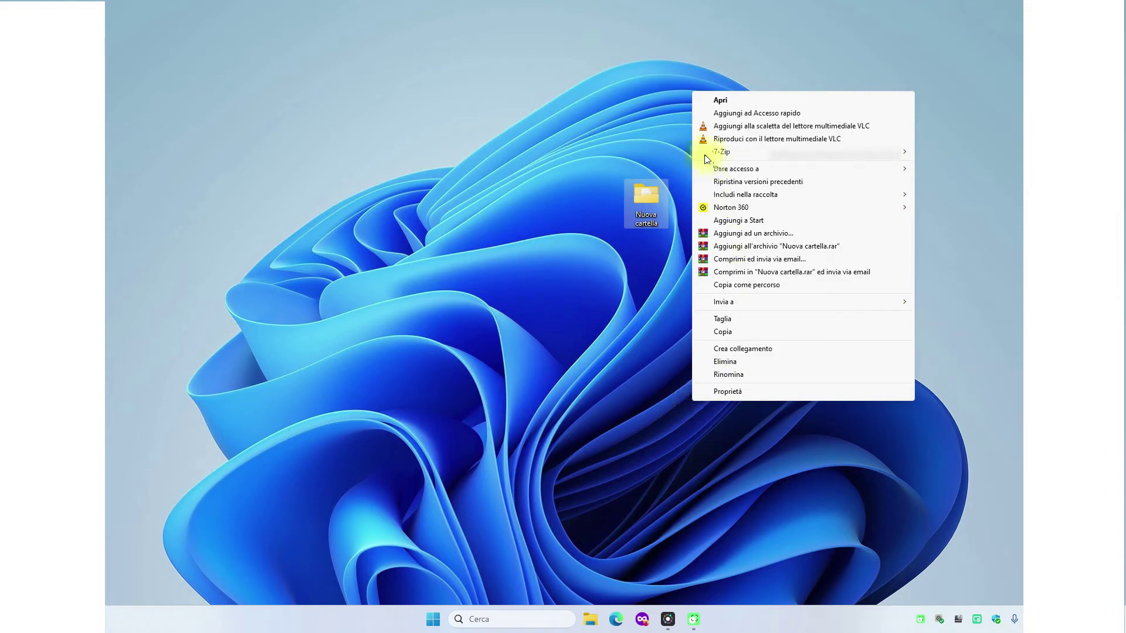
mouse_move(742, 155)
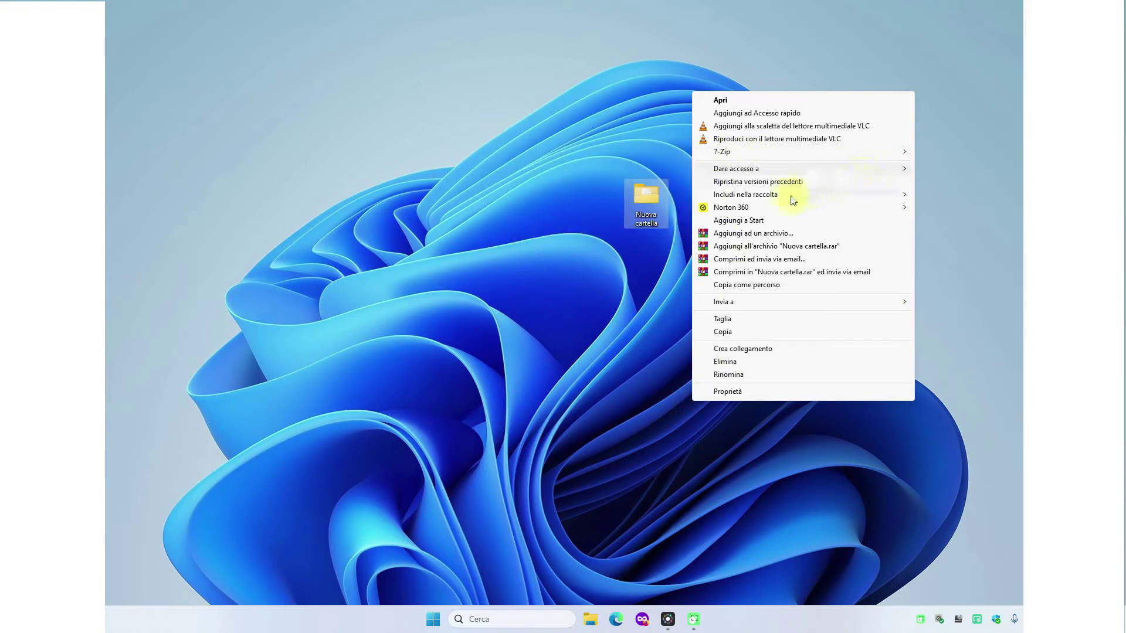
- Add the folder to Nuova cartella.rar, keeping Normale compression and a 32 MB dictionary
click(729, 235)
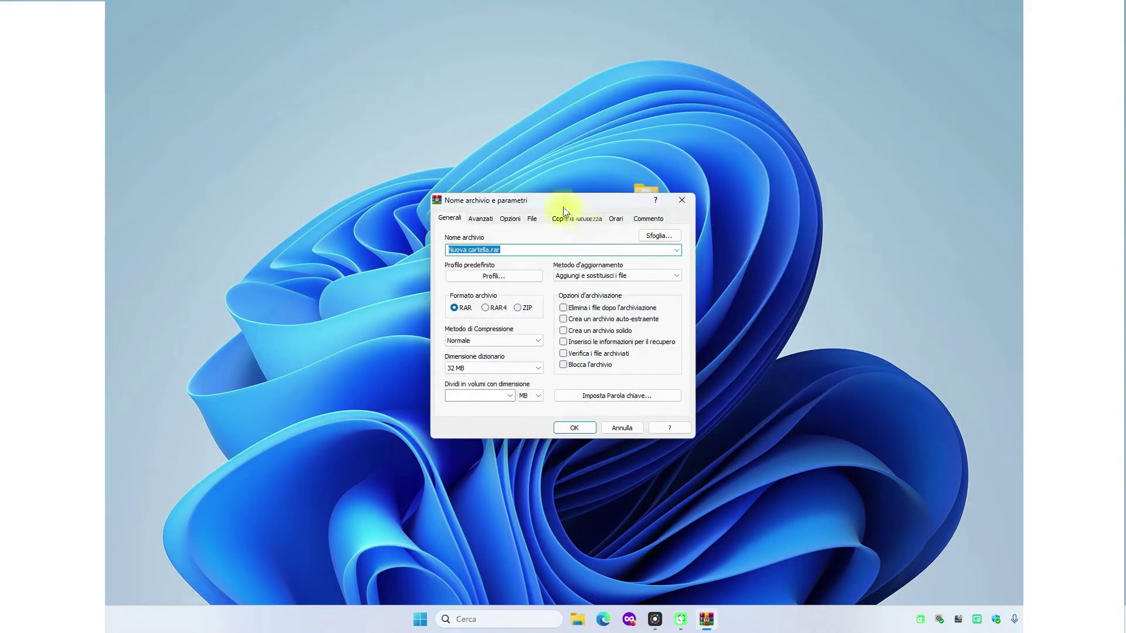
drag(564, 209, 580, 121)
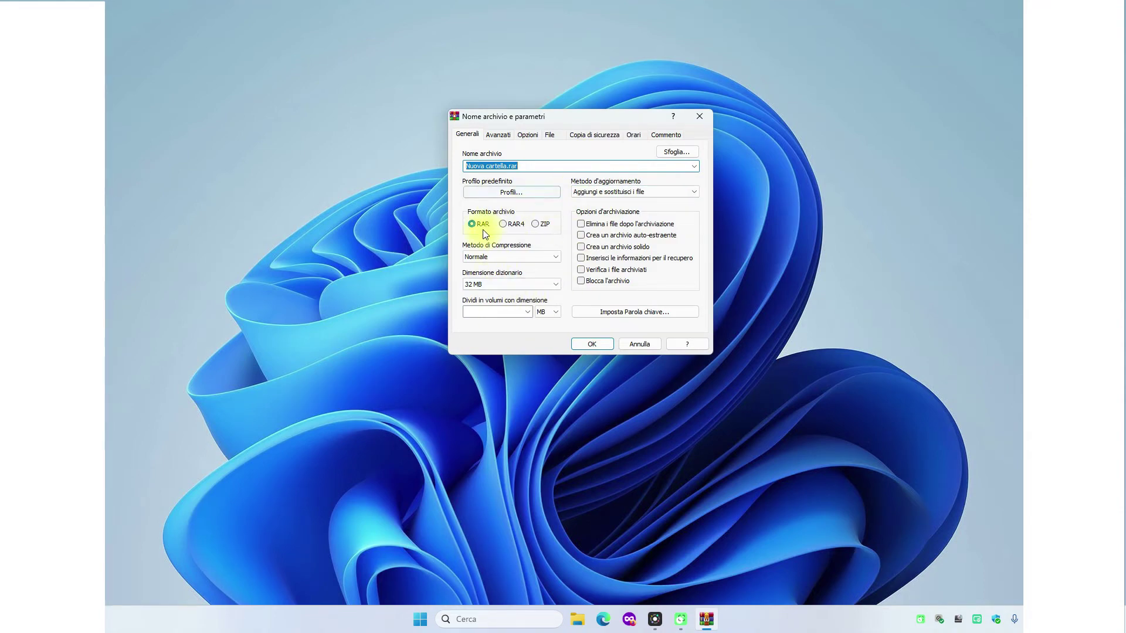
click(543, 259)
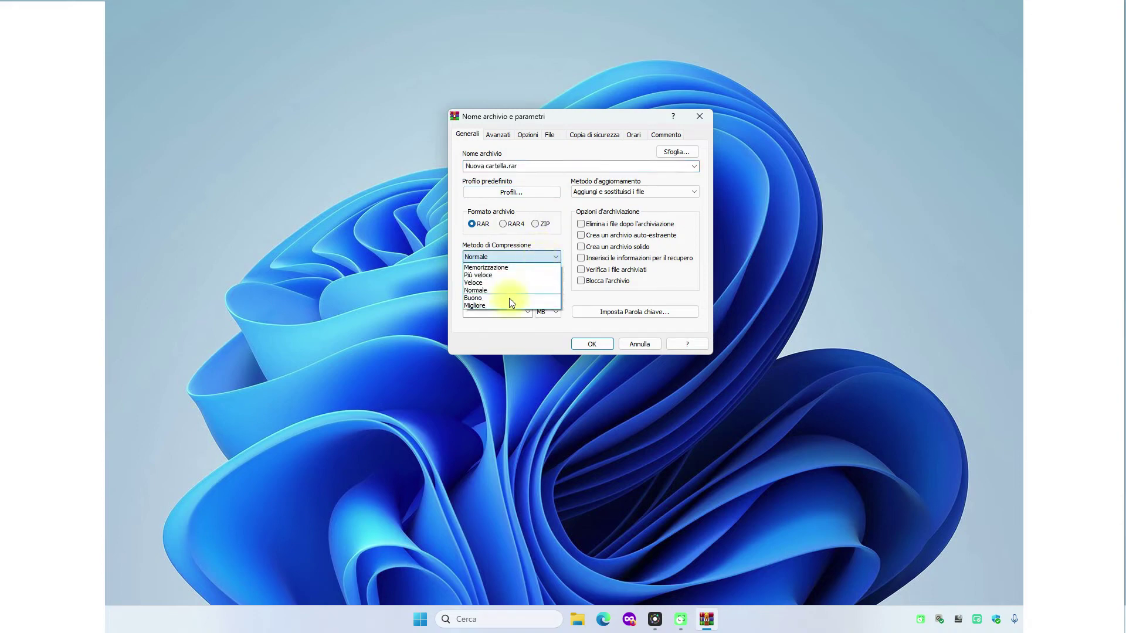
click(505, 260)
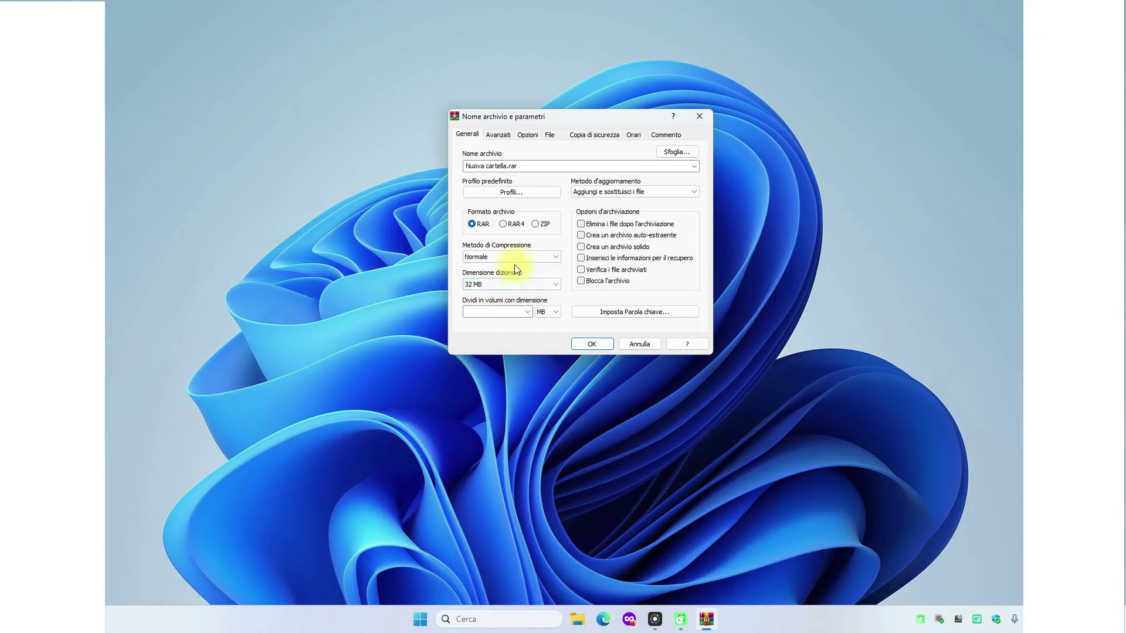
click(513, 285)
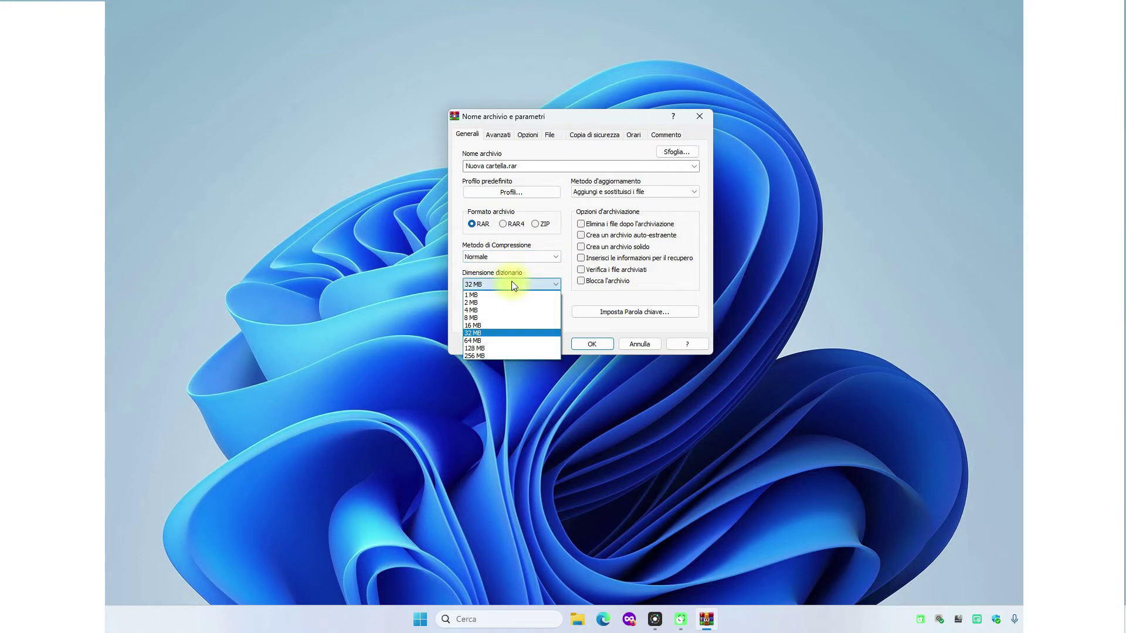
click(378, 271)
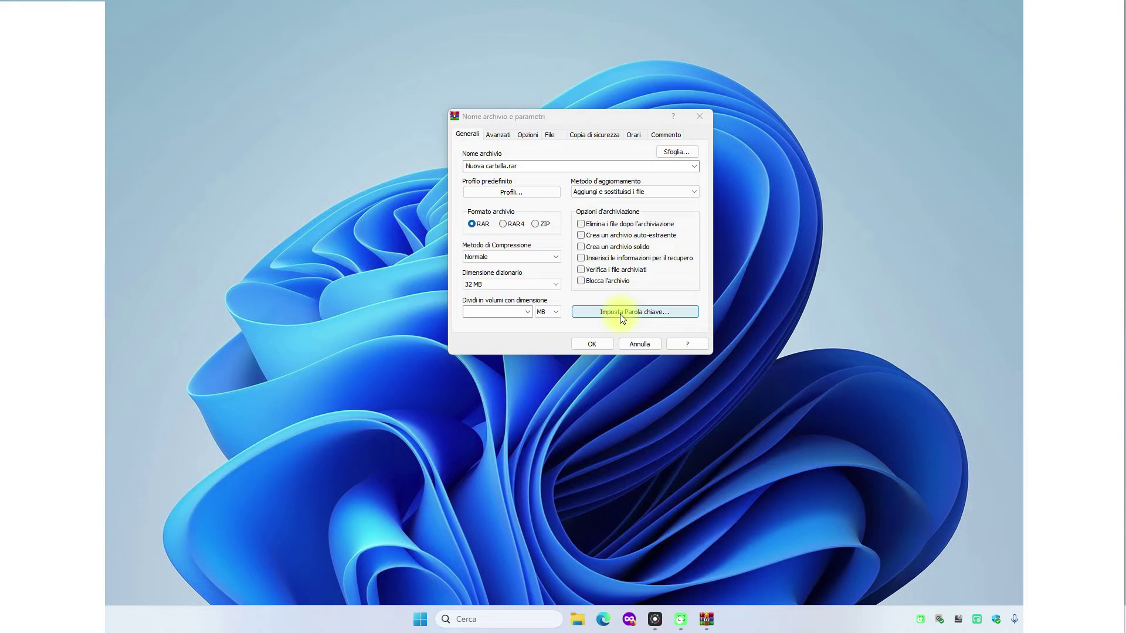
- Set an archive password, entered twice, and create Nuova cartella.rar
click(653, 313)
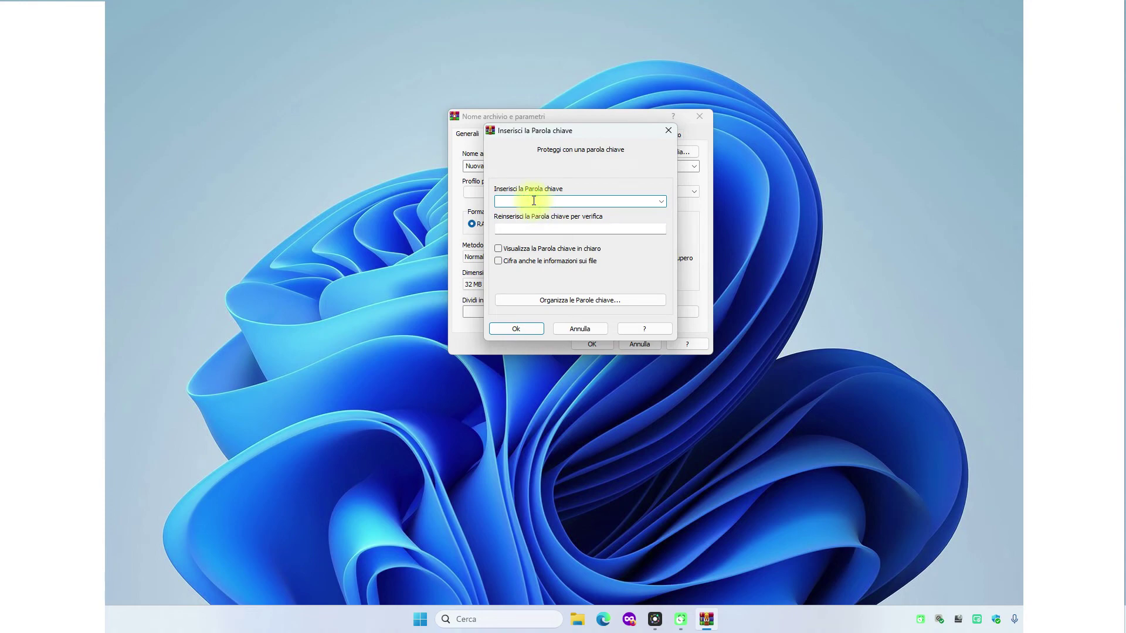
text(aaaaaaaaa)
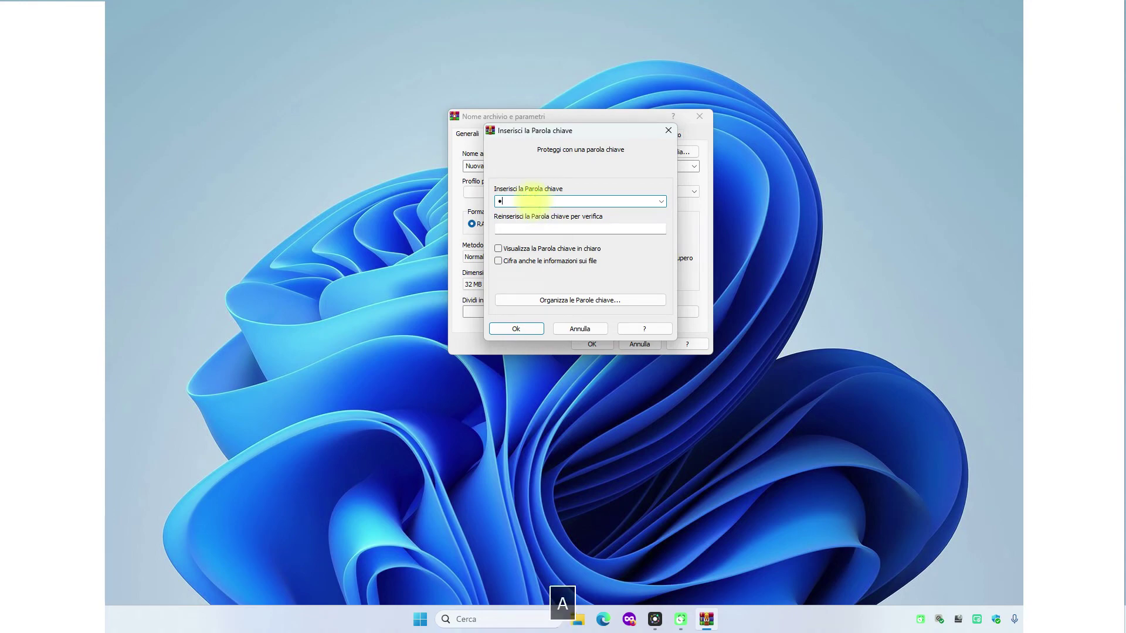
text(a)
click(512, 229)
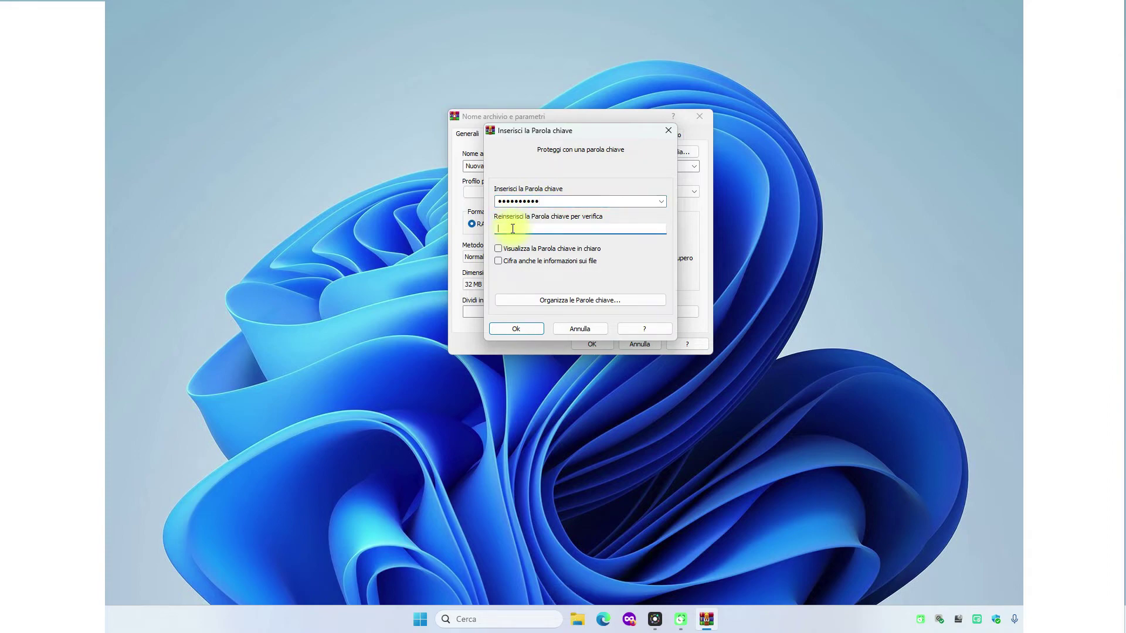
text(aaaaaaaaaa)
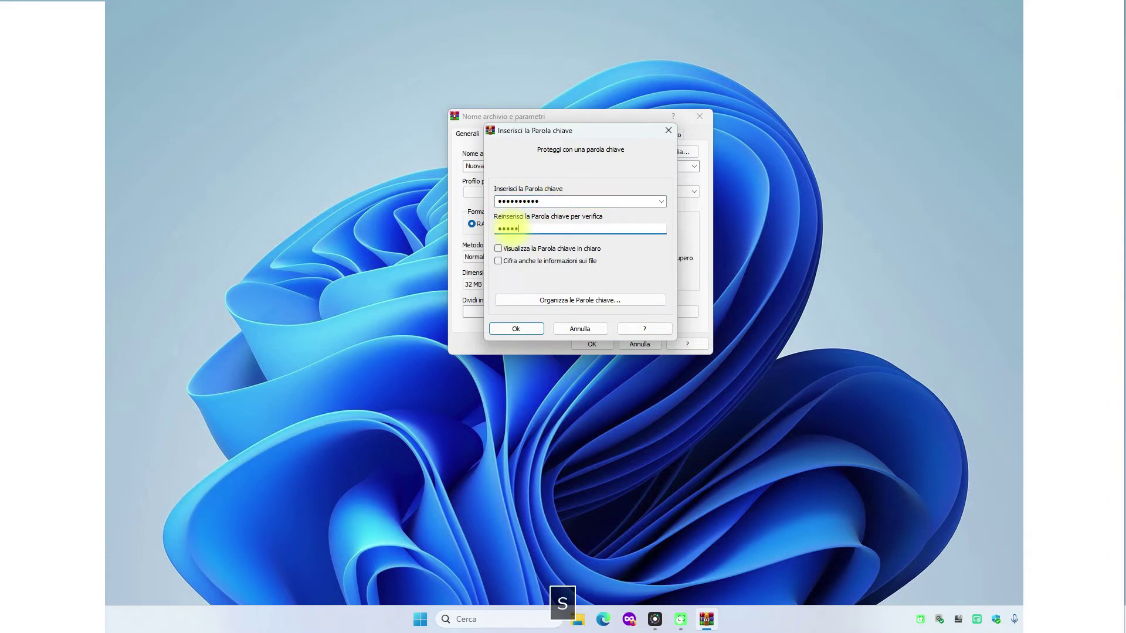
click(515, 328)
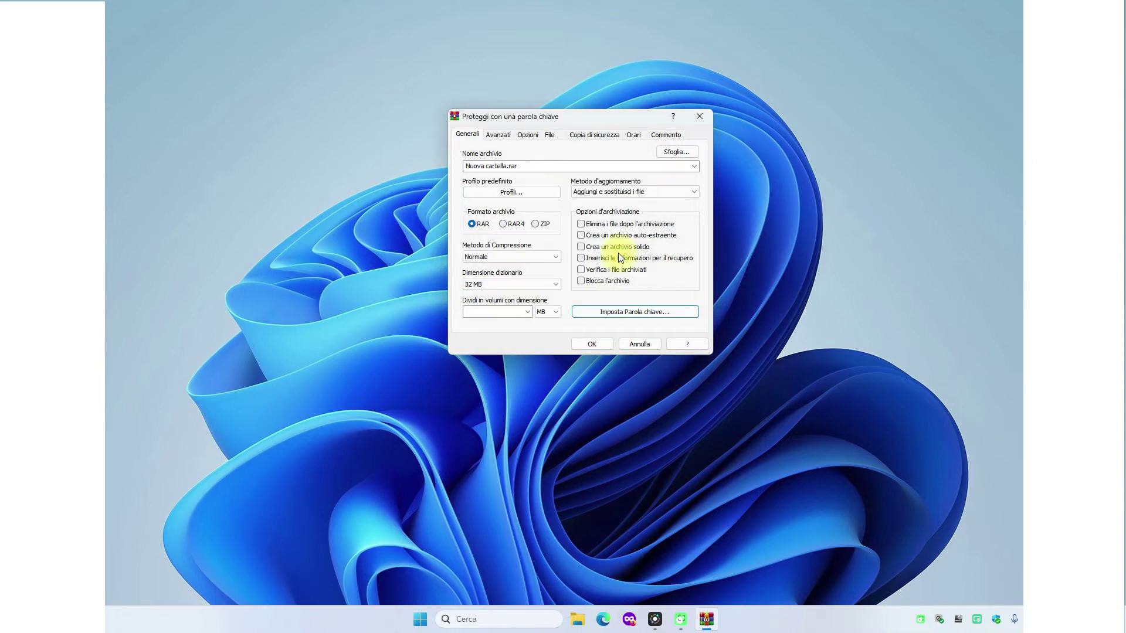
click(593, 342)
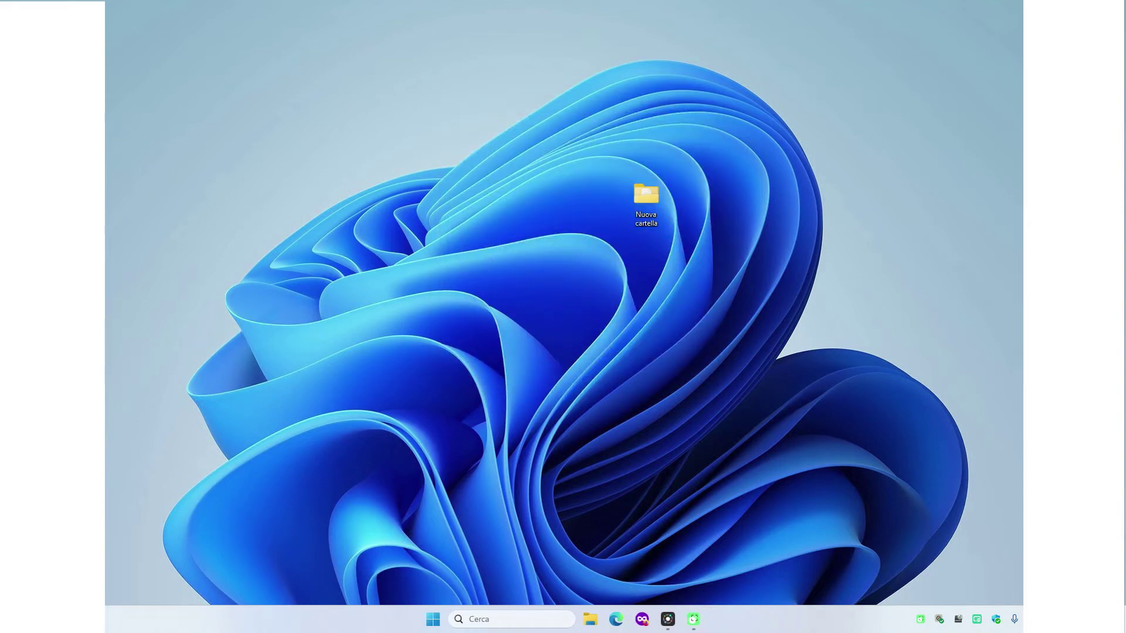
- Place the Nuova cartella.rar archive just below the Nuova cartella folder on the desktop
drag(640, 293, 645, 290)
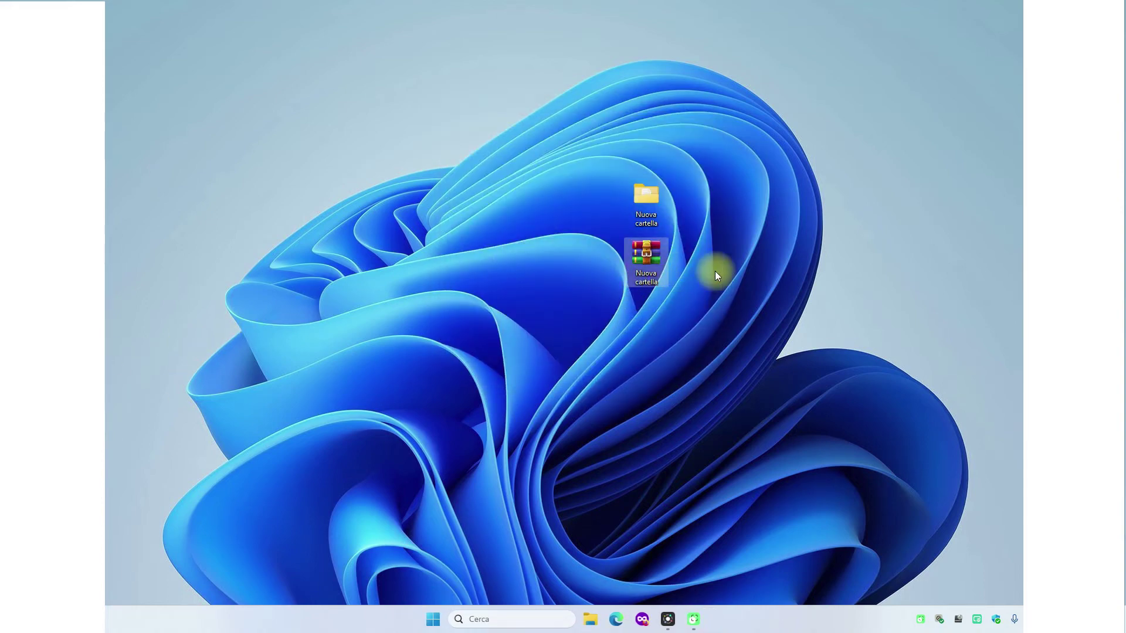
click(646, 198)
click(778, 171)
- Extract the Nuova cartella folder to the desktop using the archive password, replacing the existing copy
double_click(641, 252)
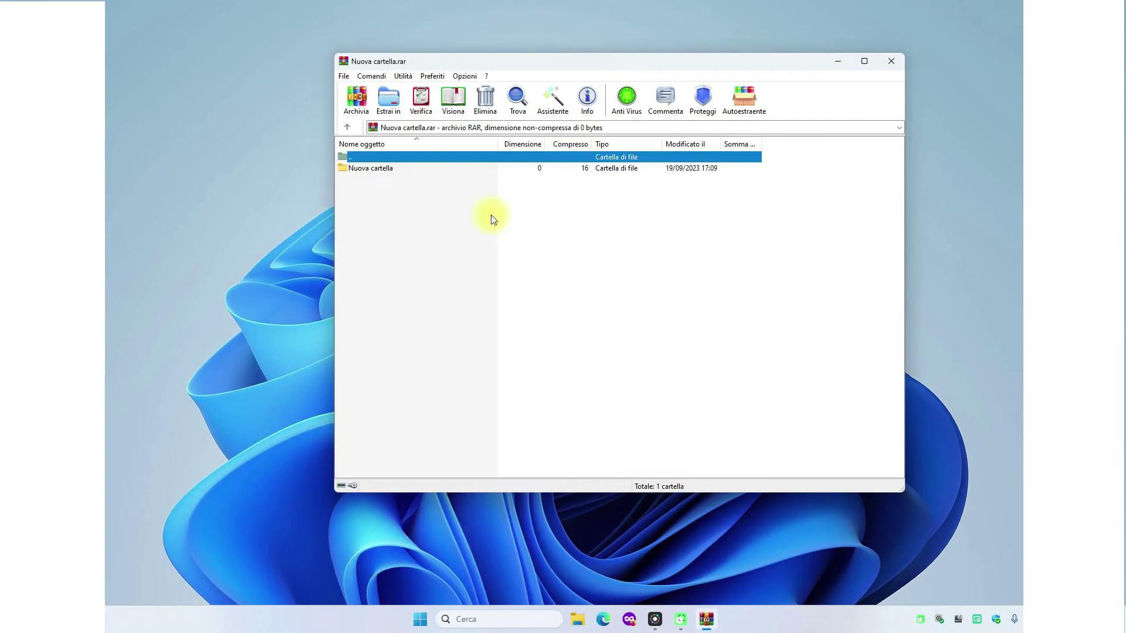
drag(374, 169, 282, 195)
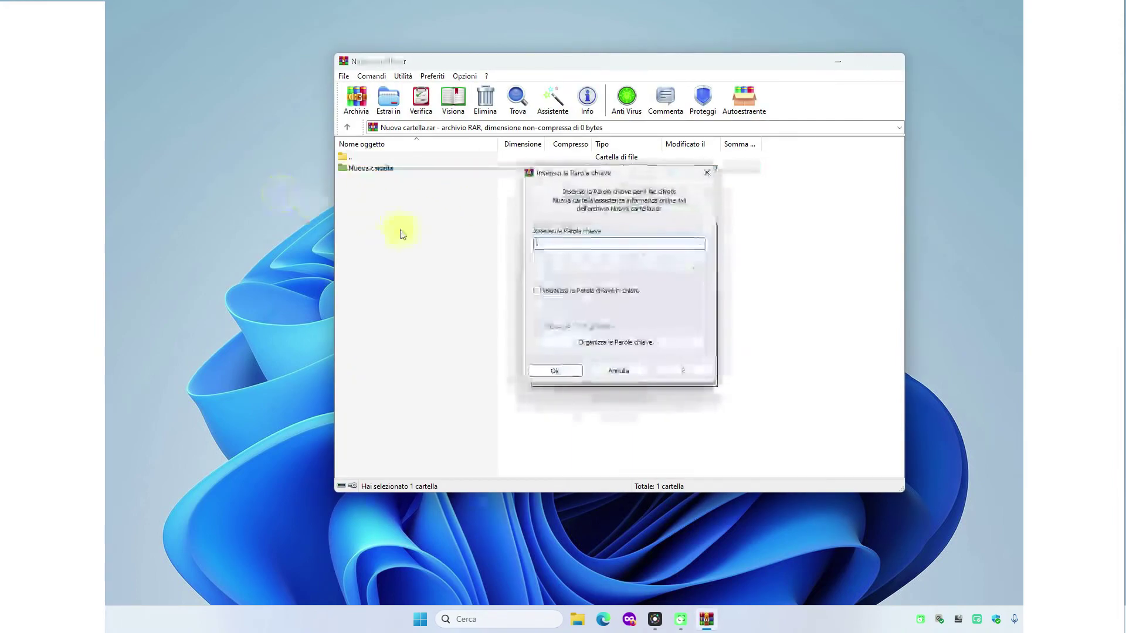
click(551, 245)
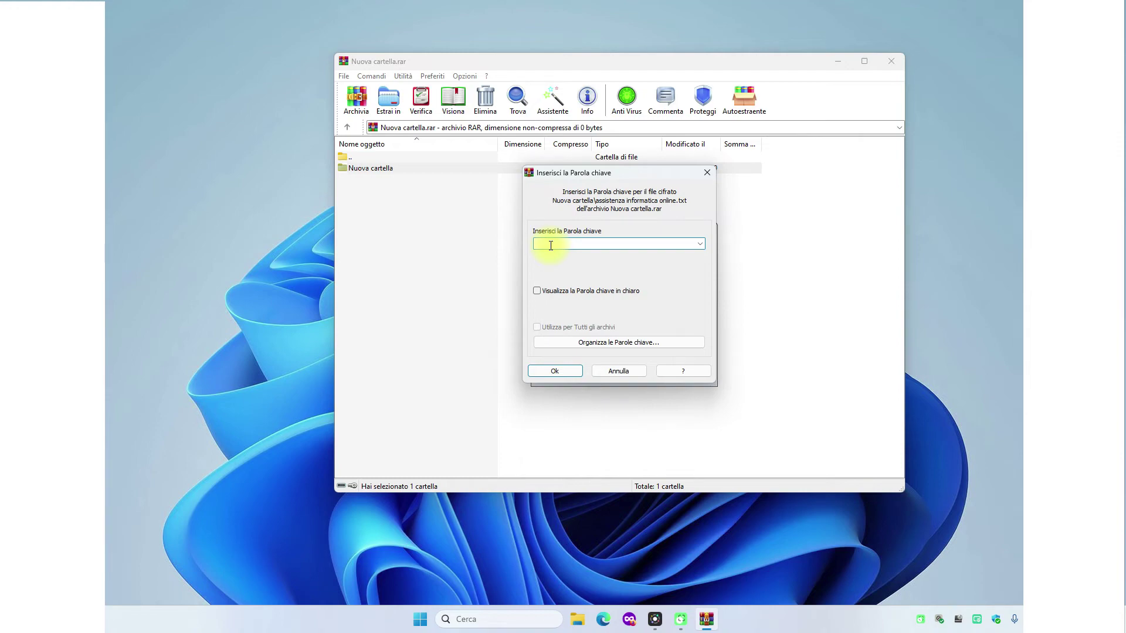
text(archiveaa)
key(Return)
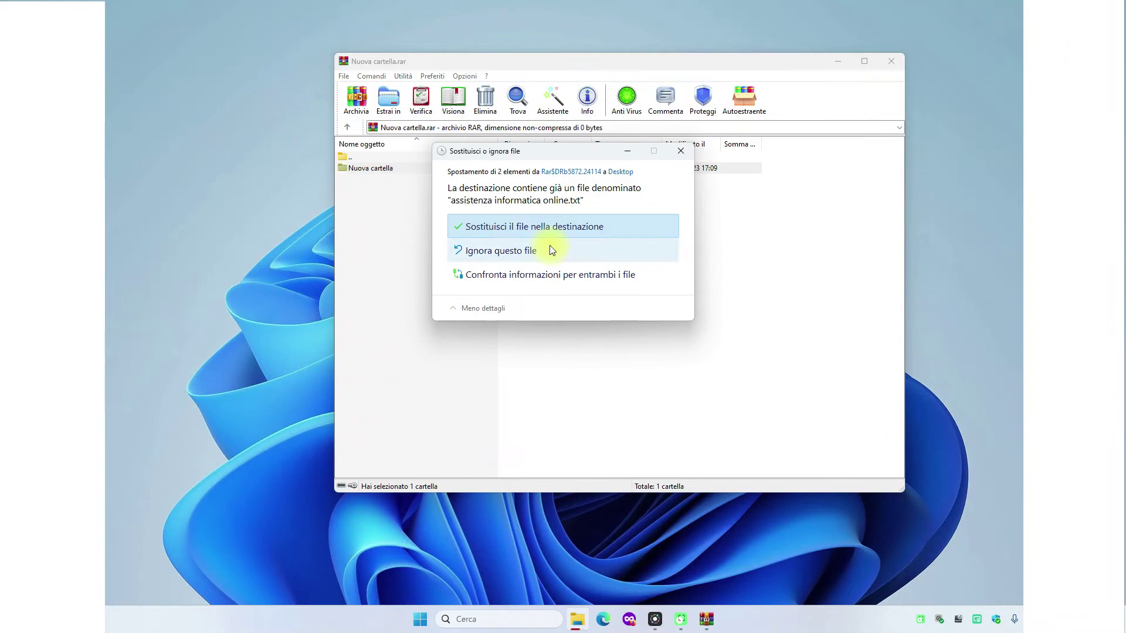
click(502, 233)
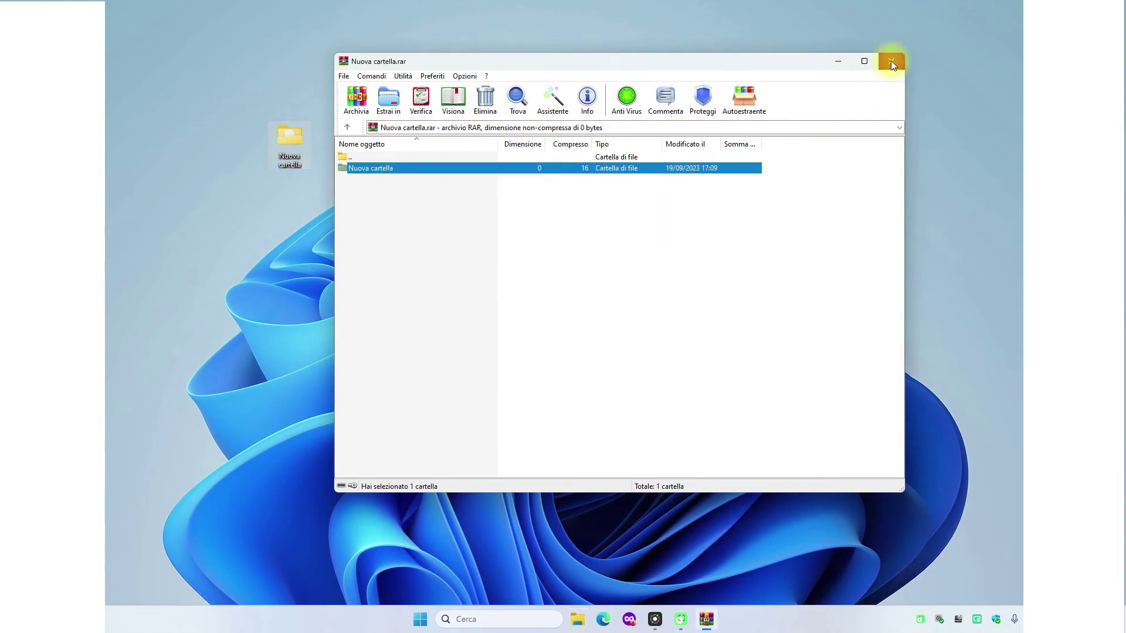
click(890, 61)
drag(301, 151, 652, 197)
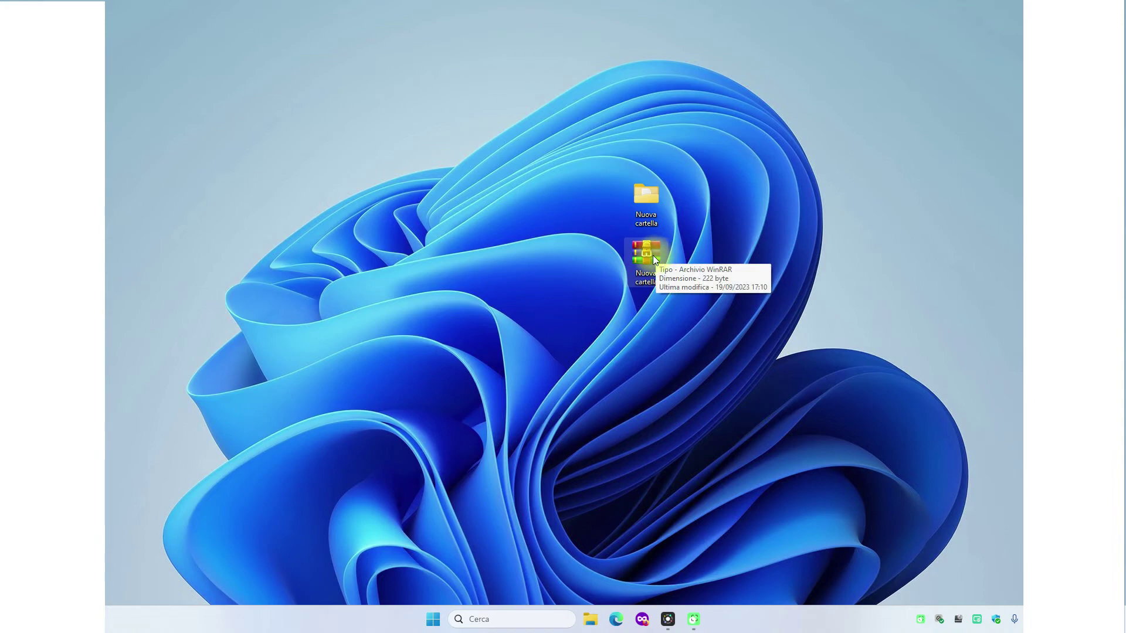
- Open assistenza informatica online.txt inside the archive and submit a wrong password
double_click(653, 256)
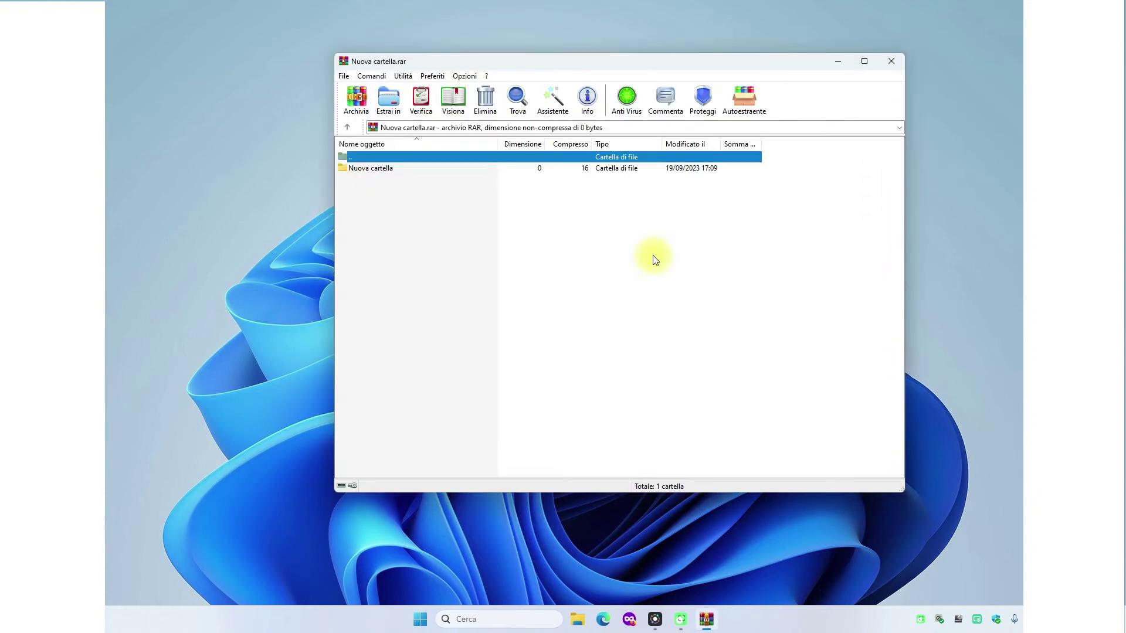
double_click(388, 167)
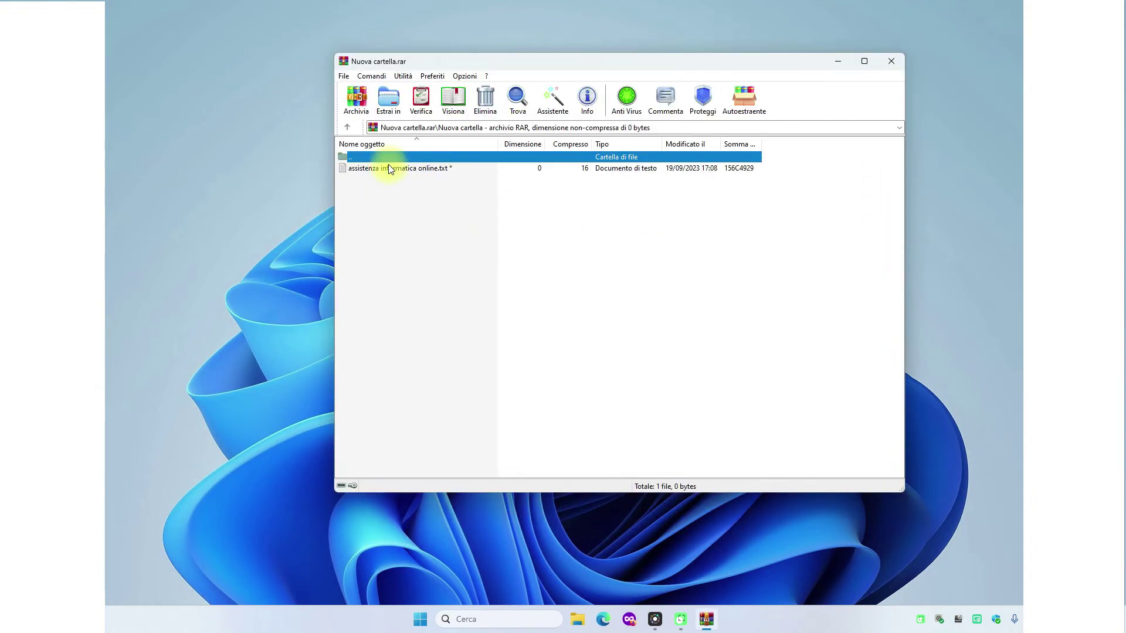
double_click(439, 169)
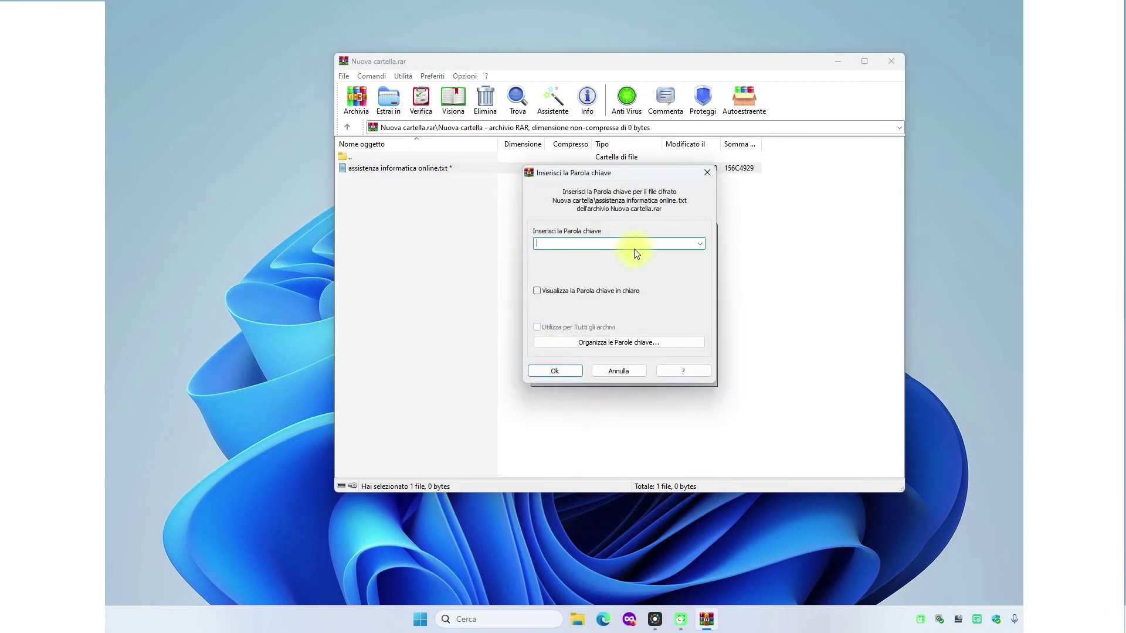
click(613, 244)
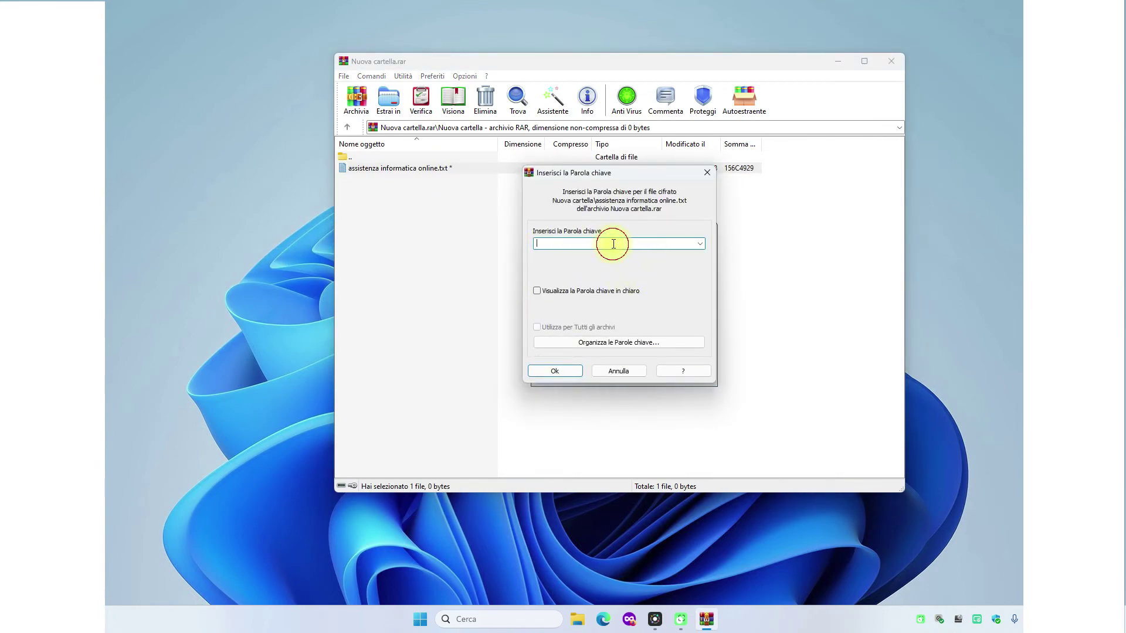
text(1234)
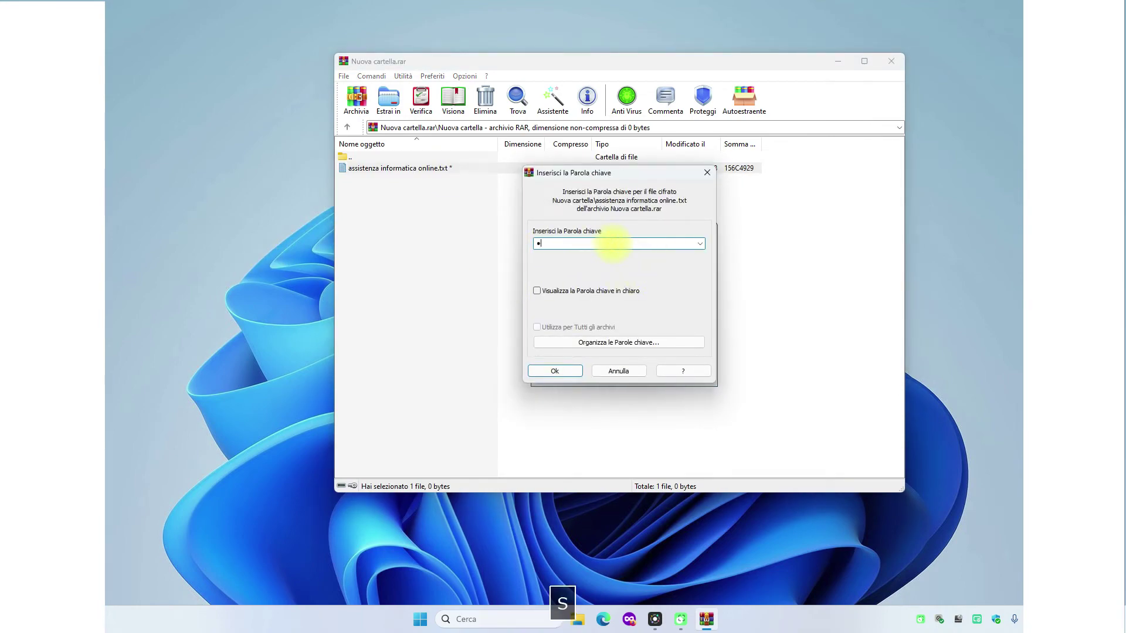
key(Return)
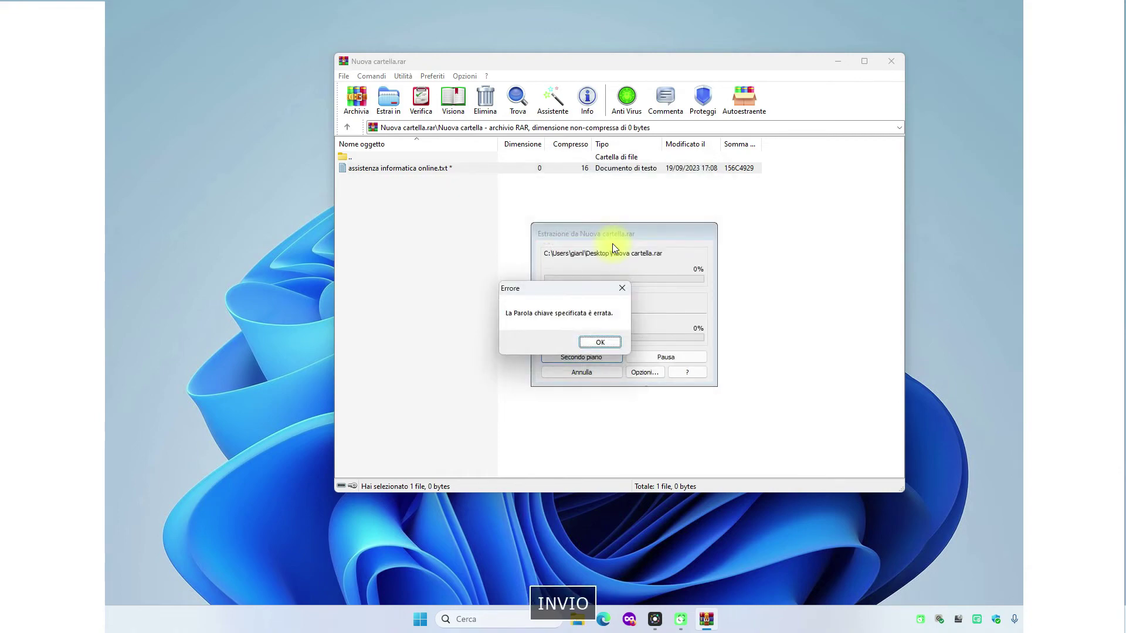
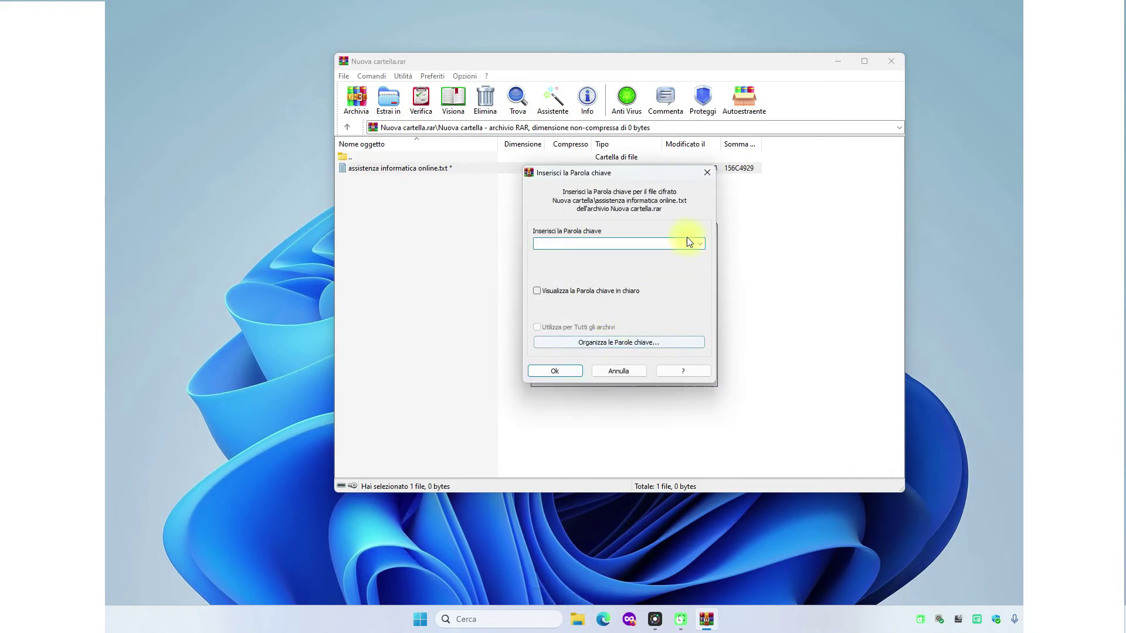
- Cancel the password prompt and close the Nuova cartella.rar archive in WinRAR
click(703, 174)
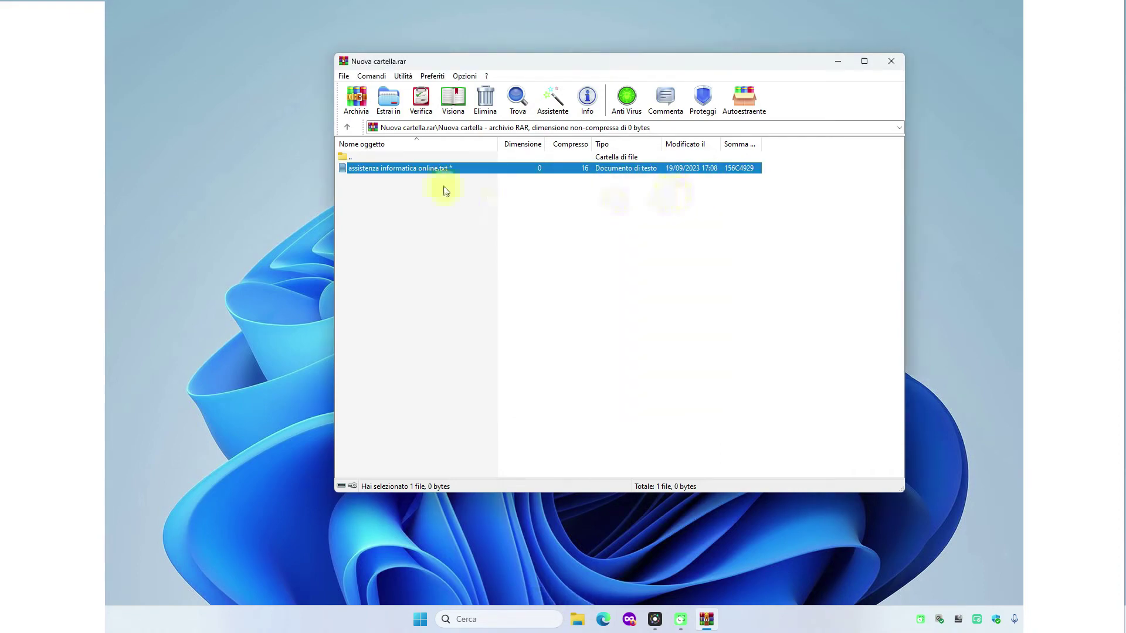
click(896, 69)
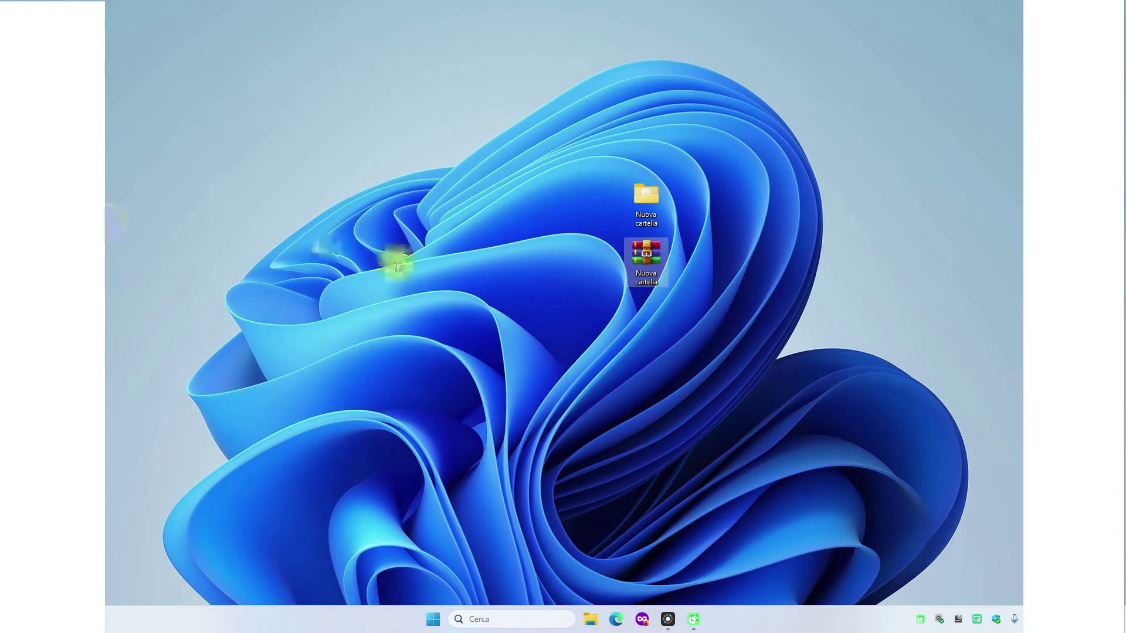
- Permanently delete Nuova cartella.rar and the Nuova cartella folder from the desktop
key(Delete)
drag(644, 201, 53, 202)
right_click(52, 199)
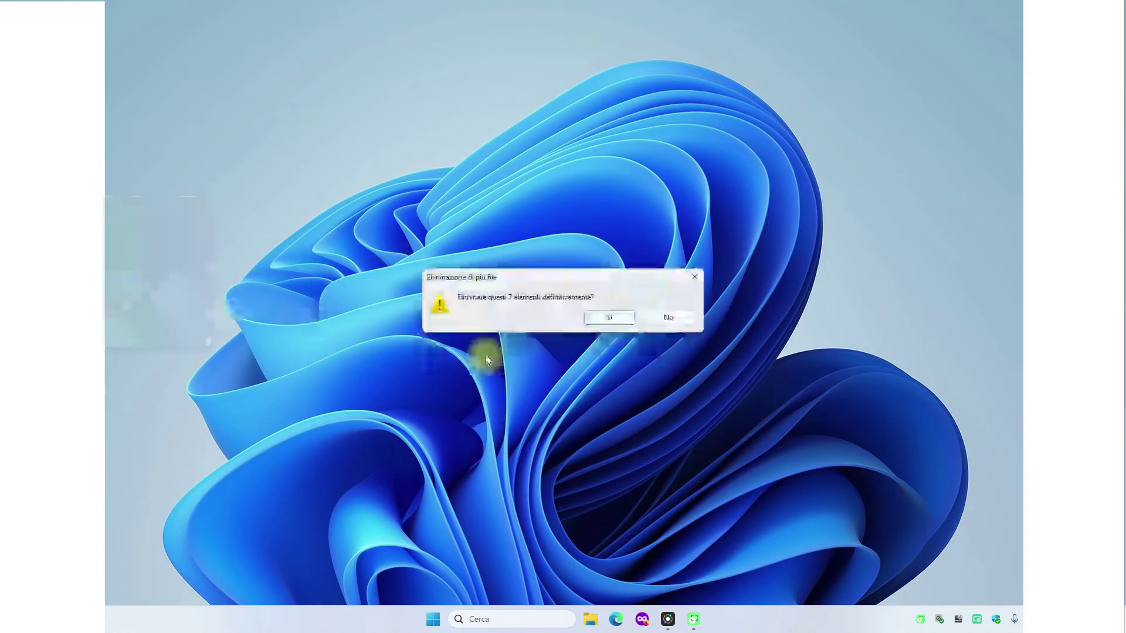
click(612, 317)
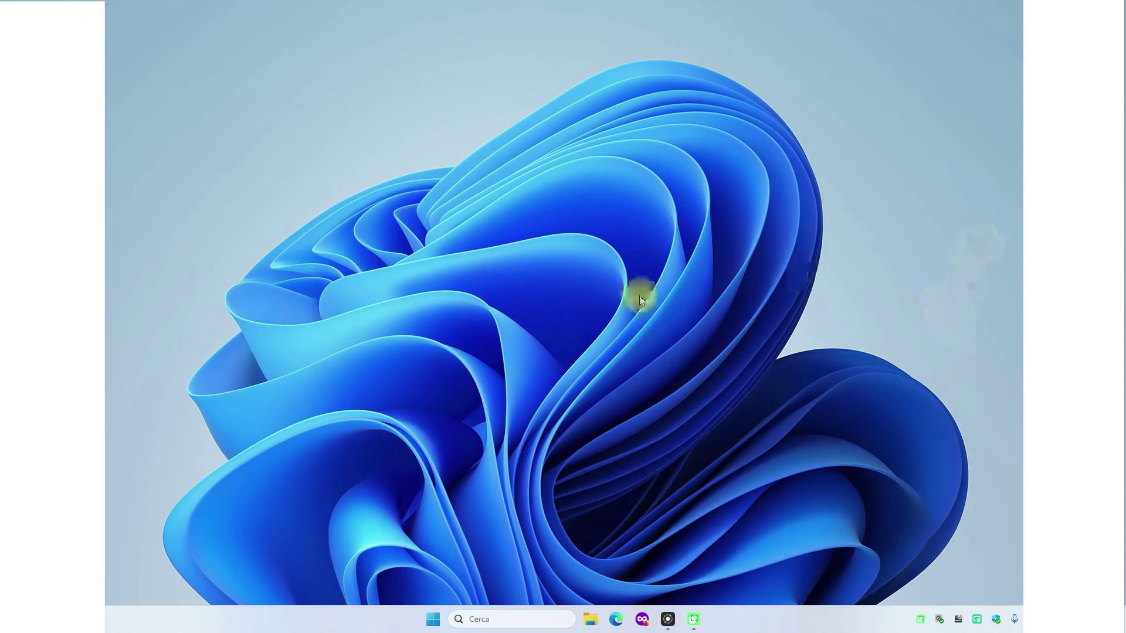
- Create a new desktop folder with the default name Nuova cartella and open it
right_click(686, 192)
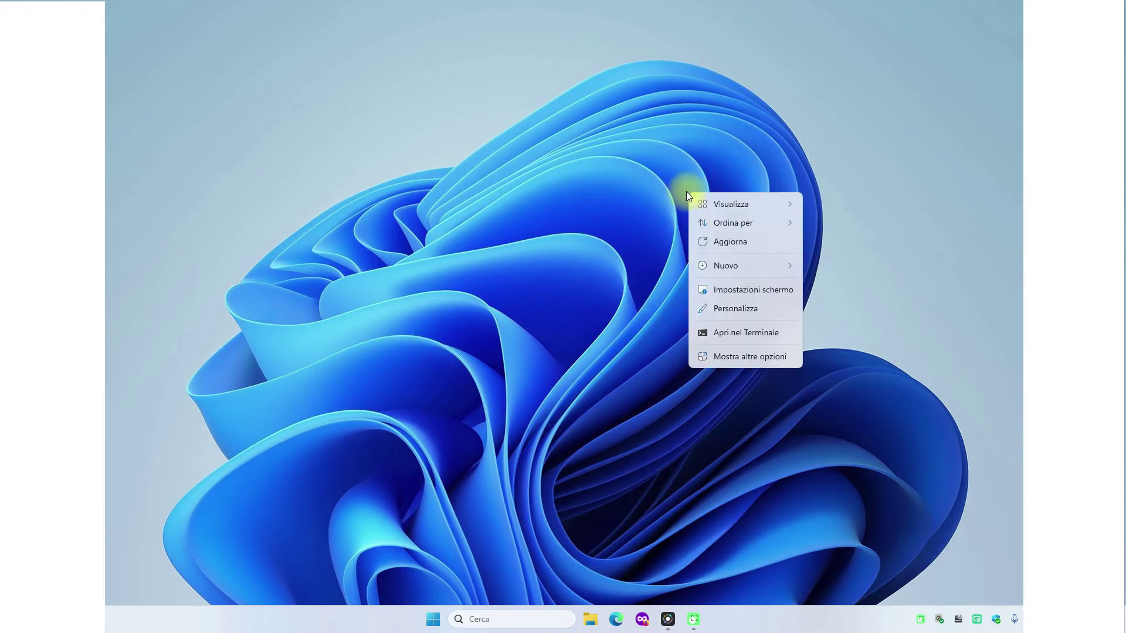
mouse_move(699, 261)
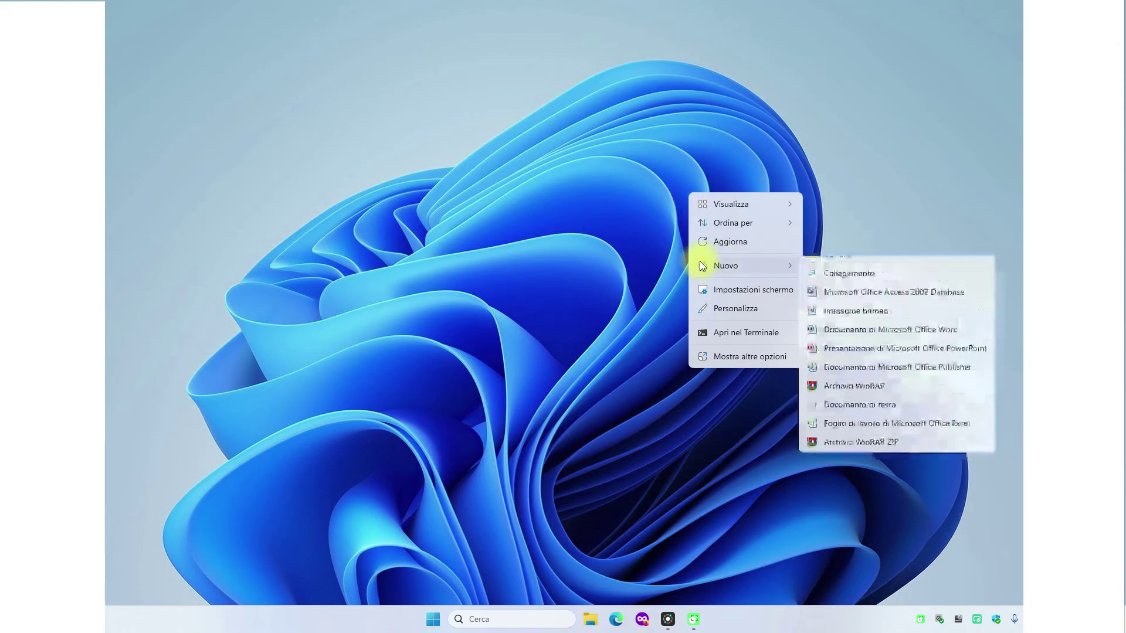
click(827, 263)
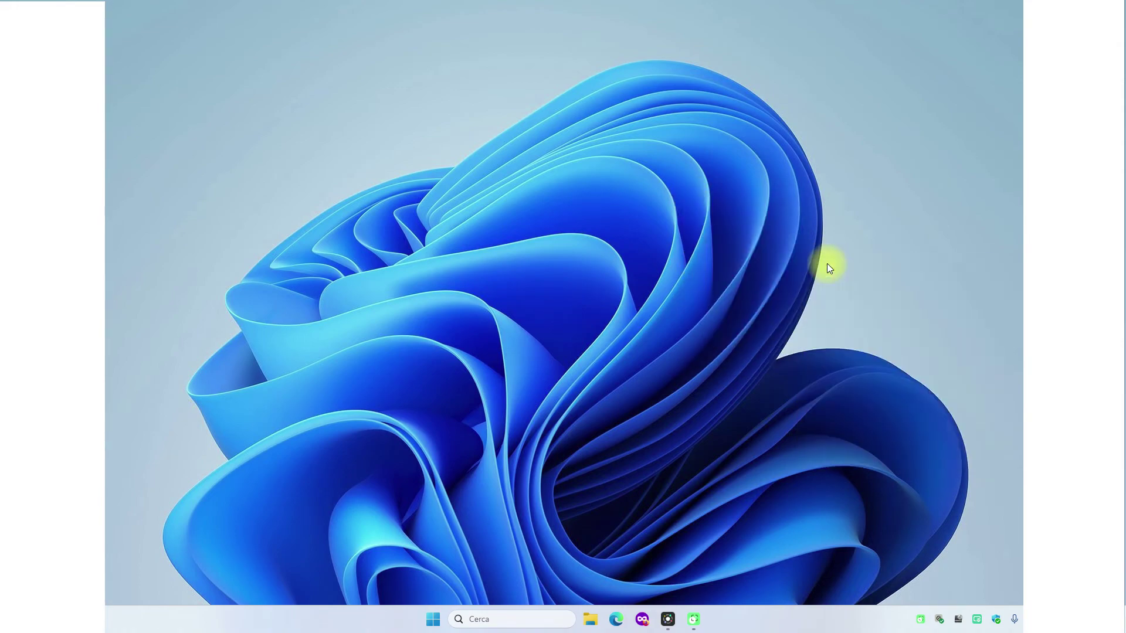
click(747, 263)
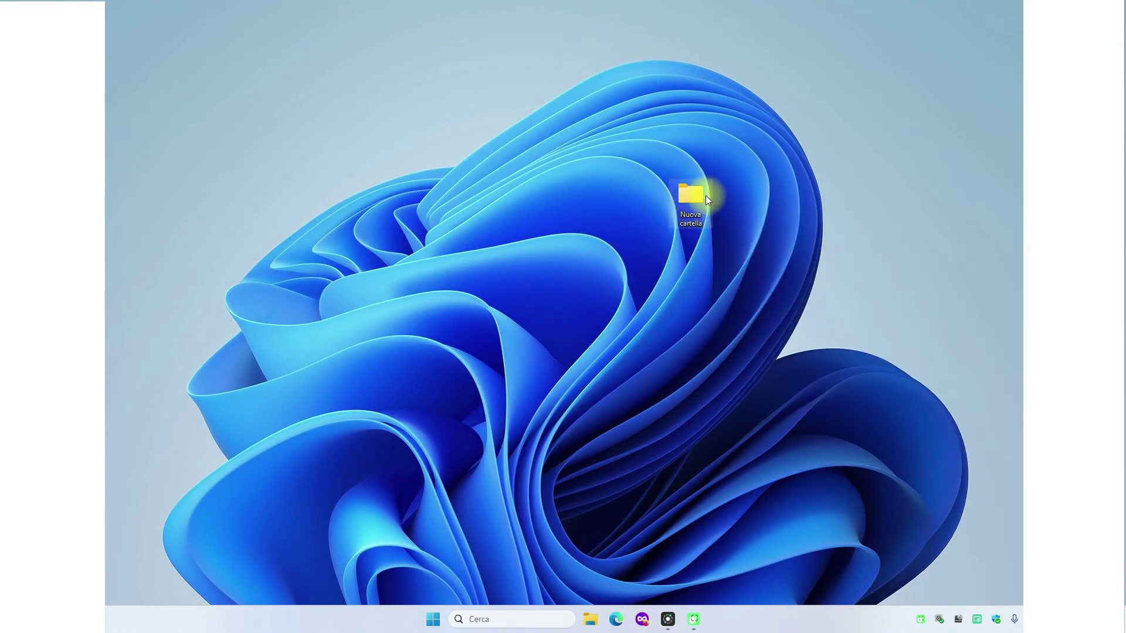
double_click(697, 200)
- Create two empty text documents named 1 and 2 inside the folder
right_click(541, 238)
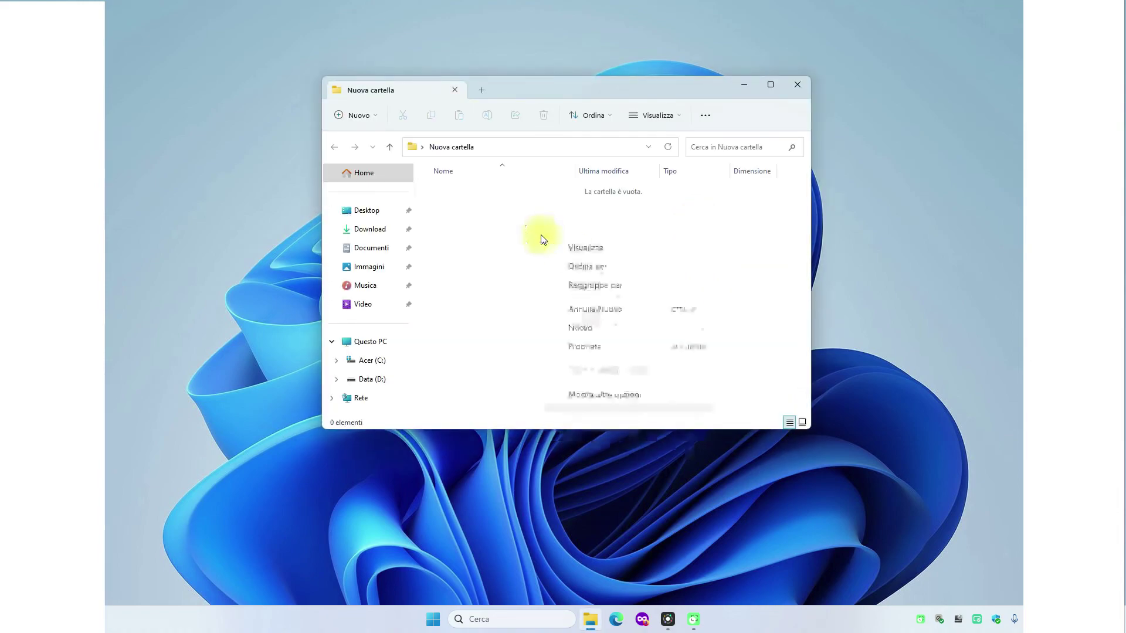
mouse_move(604, 327)
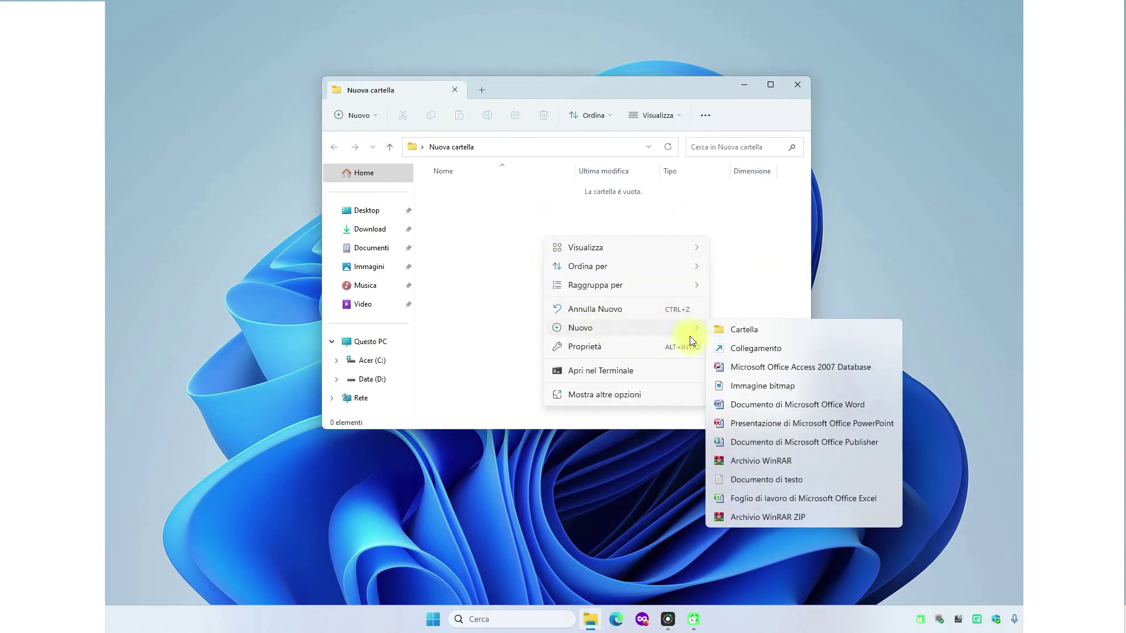
click(757, 479)
text(1)
click(733, 409)
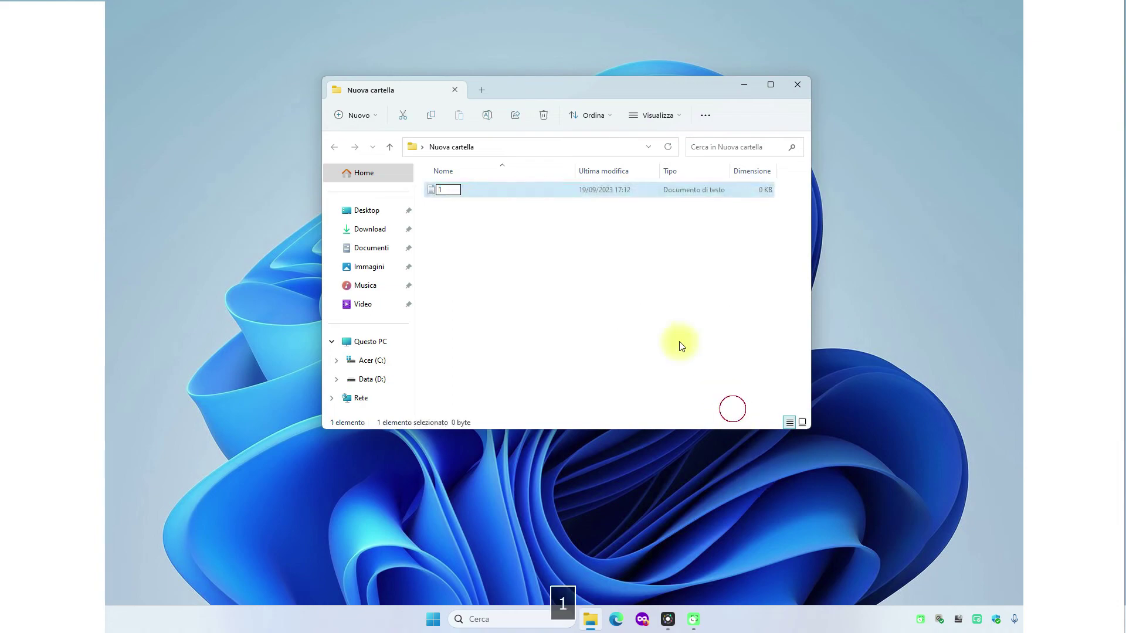
right_click(607, 293)
mouse_move(658, 386)
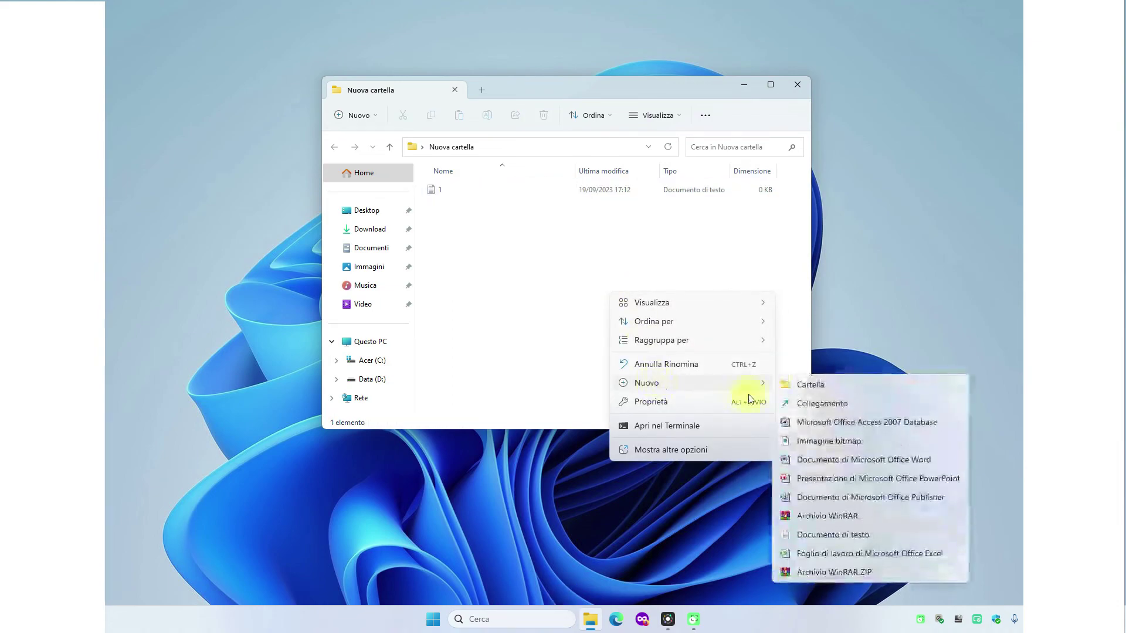
click(829, 533)
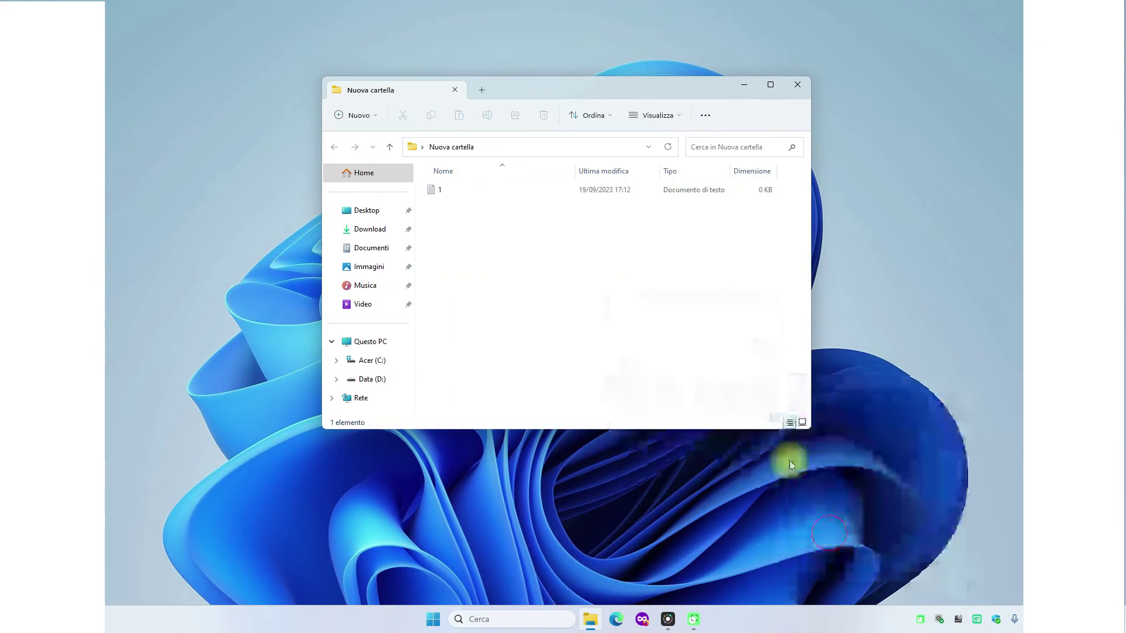
text(2)
click(582, 270)
- Add a third text document named 3, then select file 1
right_click(489, 270)
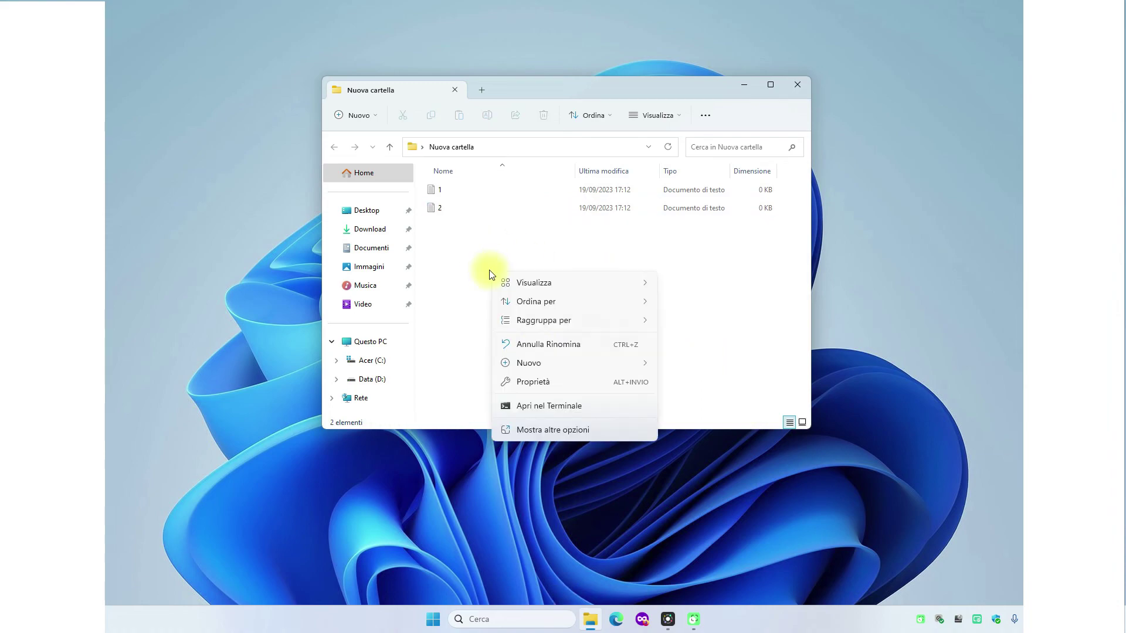
mouse_move(541, 372)
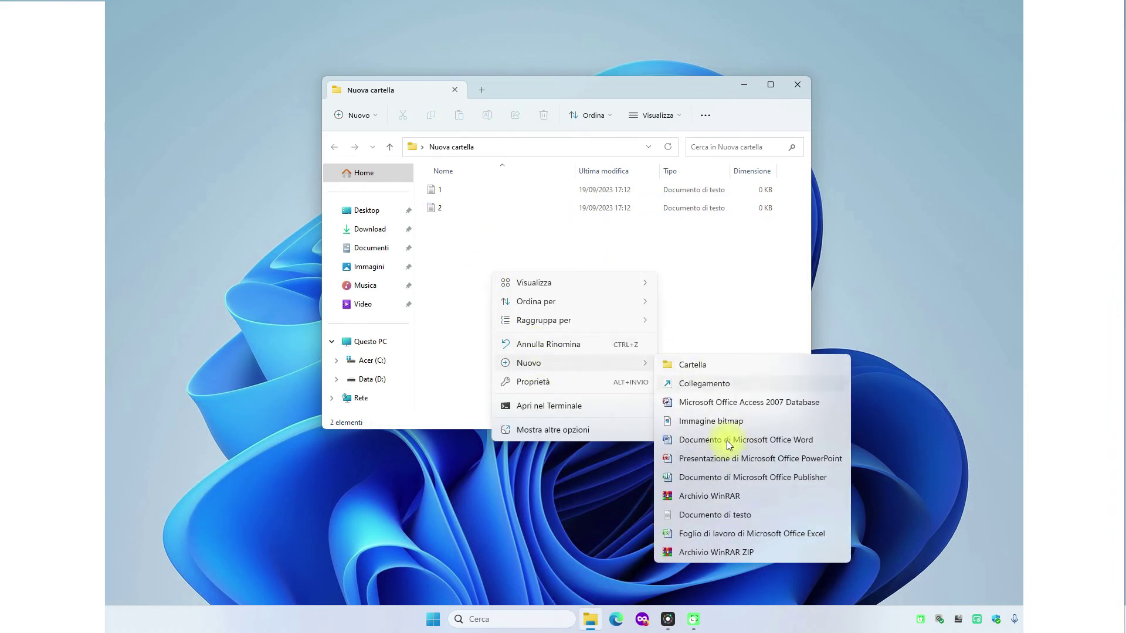
click(737, 515)
text(3)
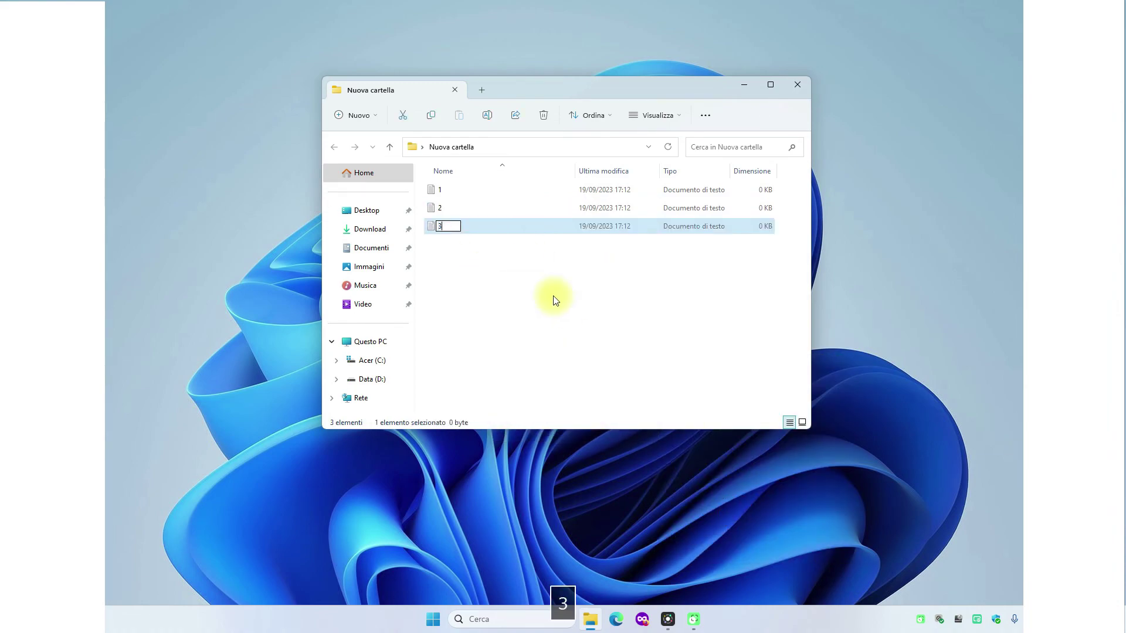
click(552, 297)
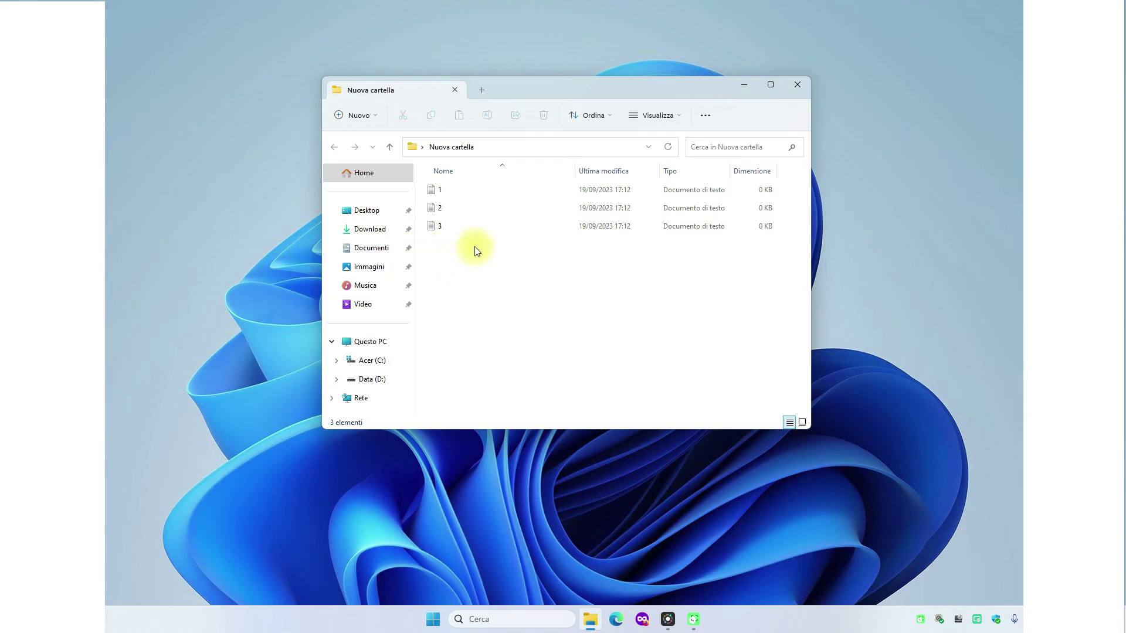
click(445, 191)
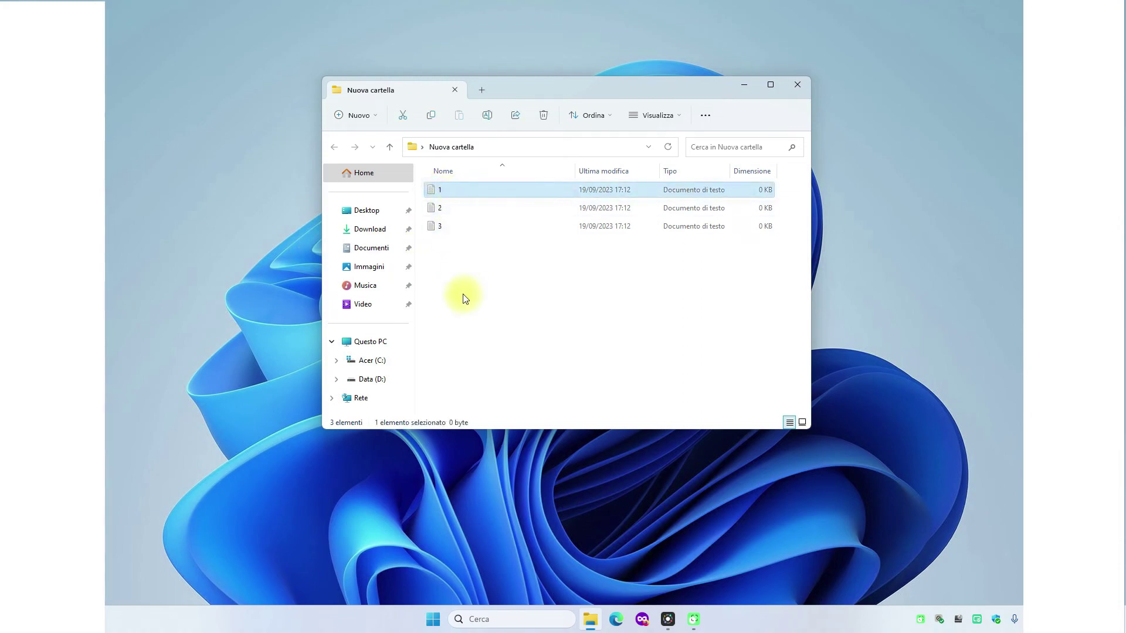
- Close the folder window and archive Nuova cartella into Nuova cartella.rar with default settings
click(801, 85)
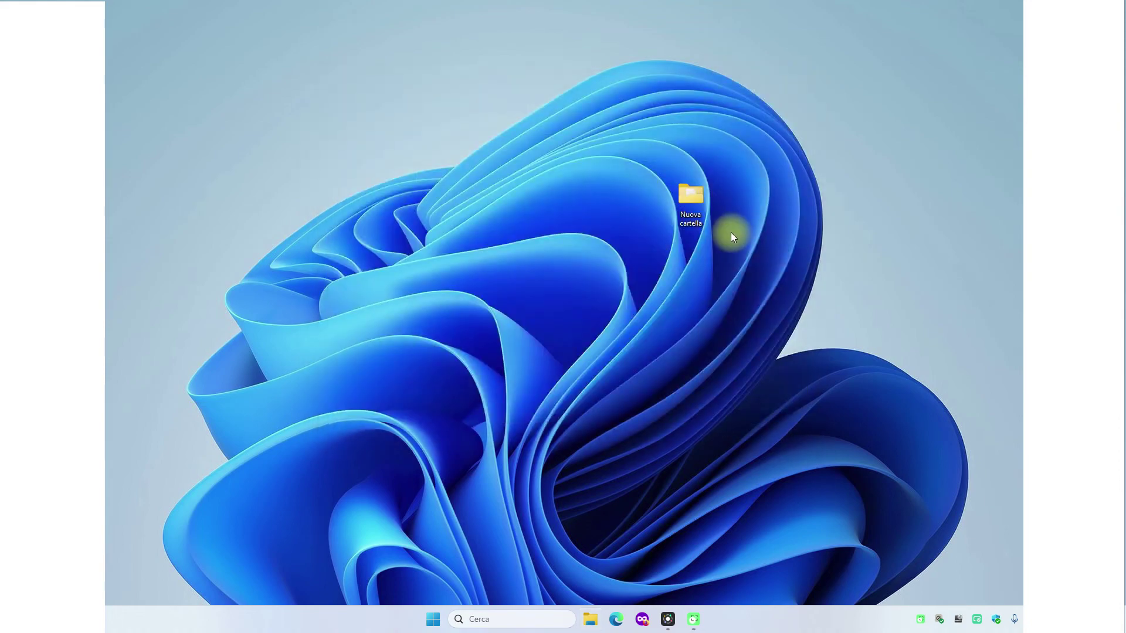
key(Return)
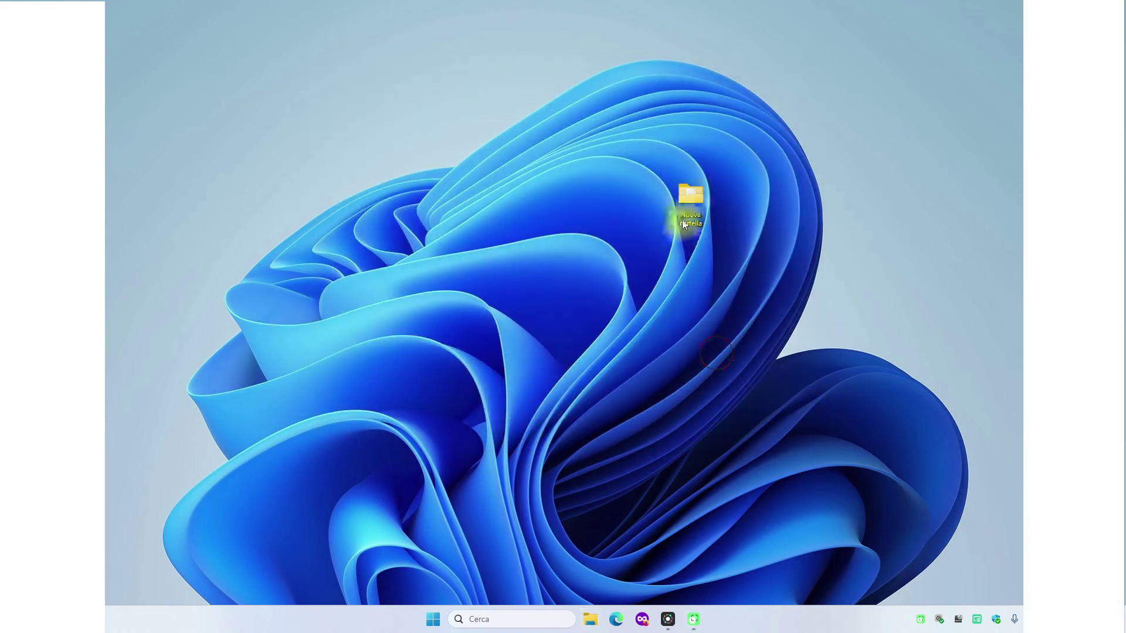
right_click(687, 205)
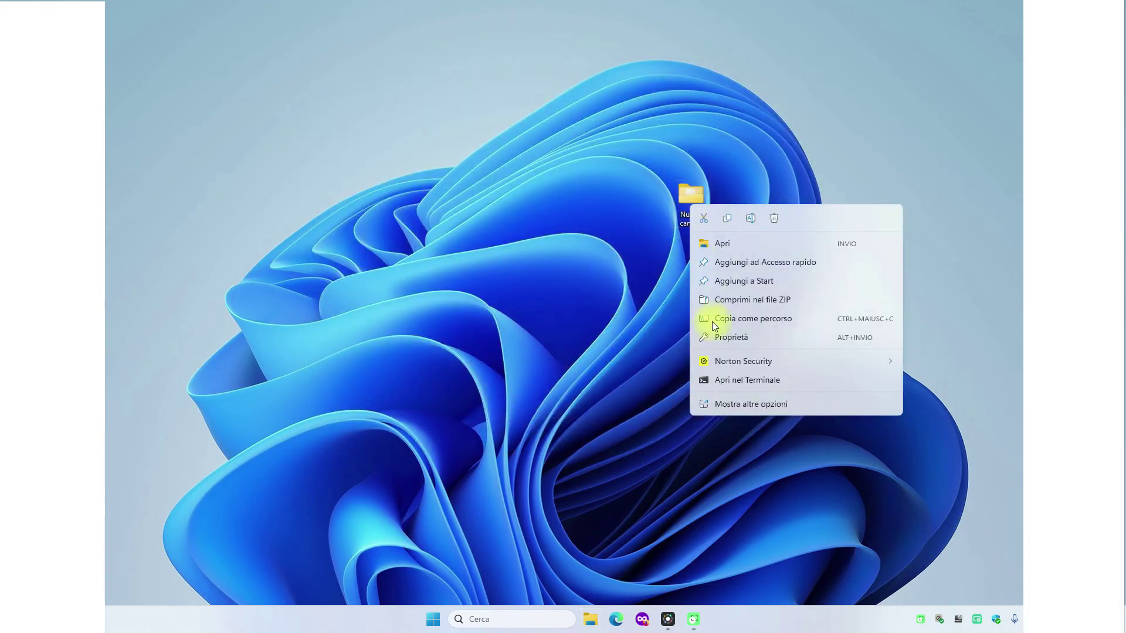
click(720, 406)
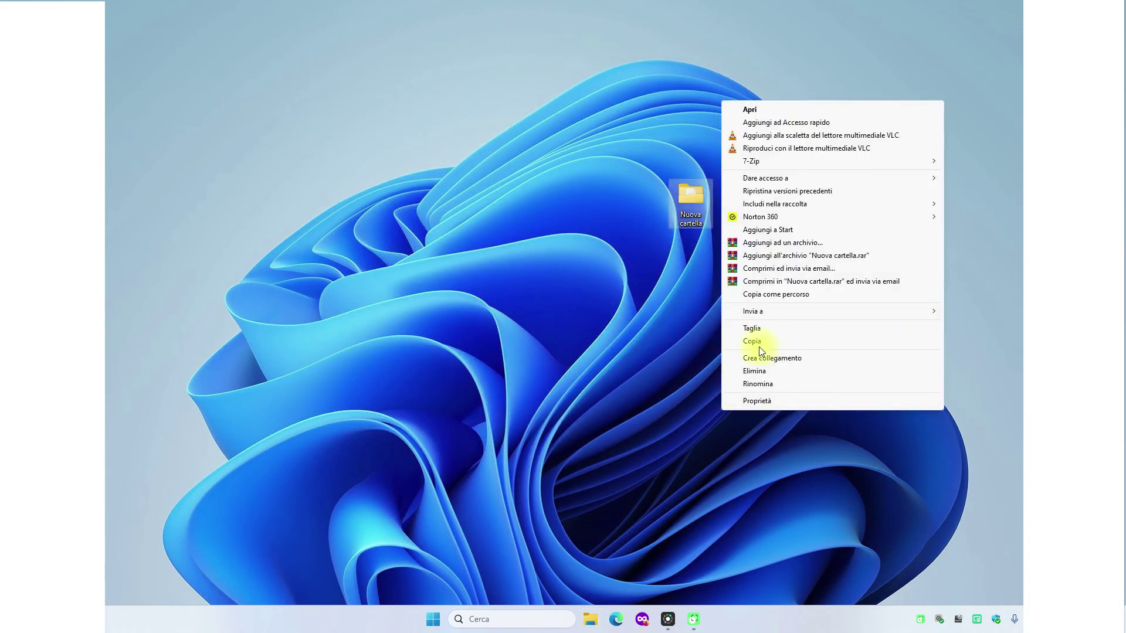
click(775, 242)
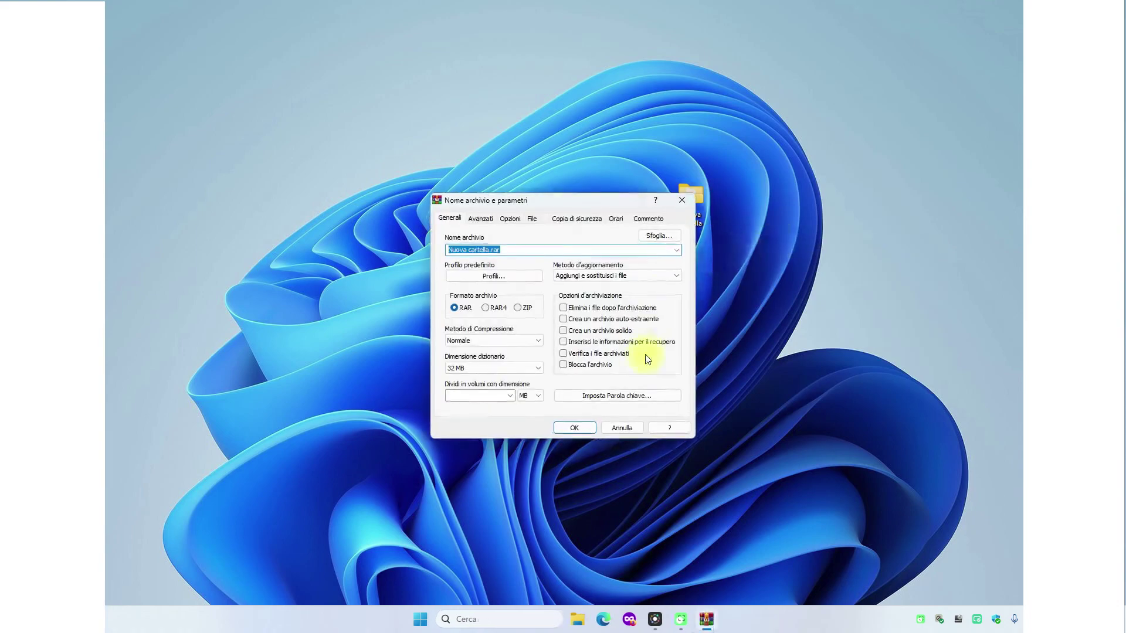
click(578, 426)
- Place the new archive below the folder and open it in WinRAR
drag(131, 369, 690, 258)
click(684, 340)
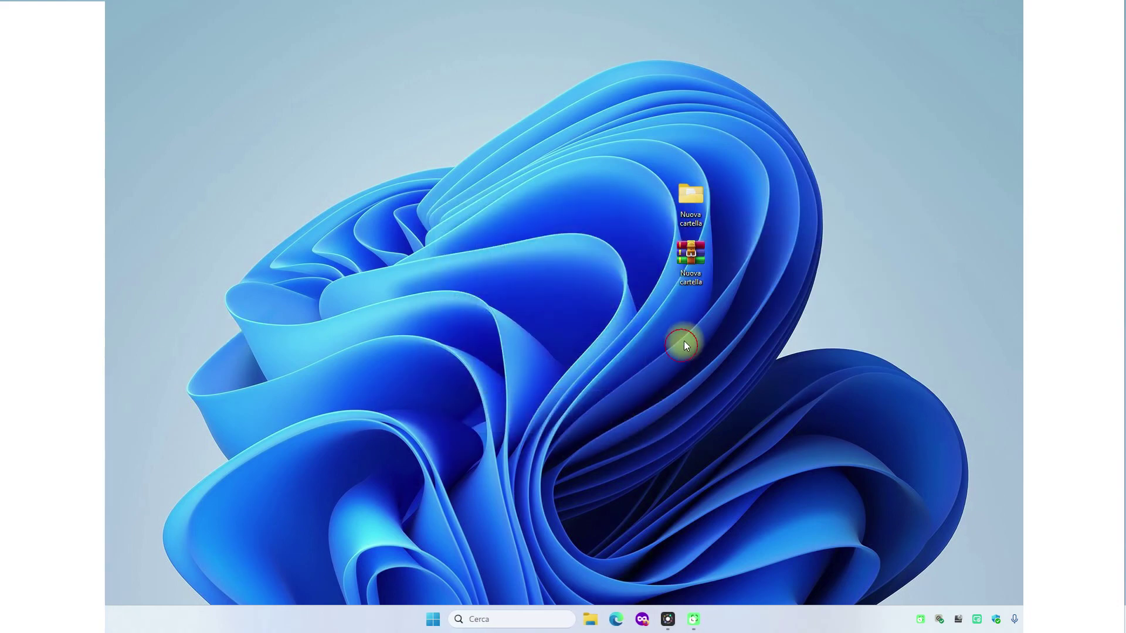
double_click(690, 258)
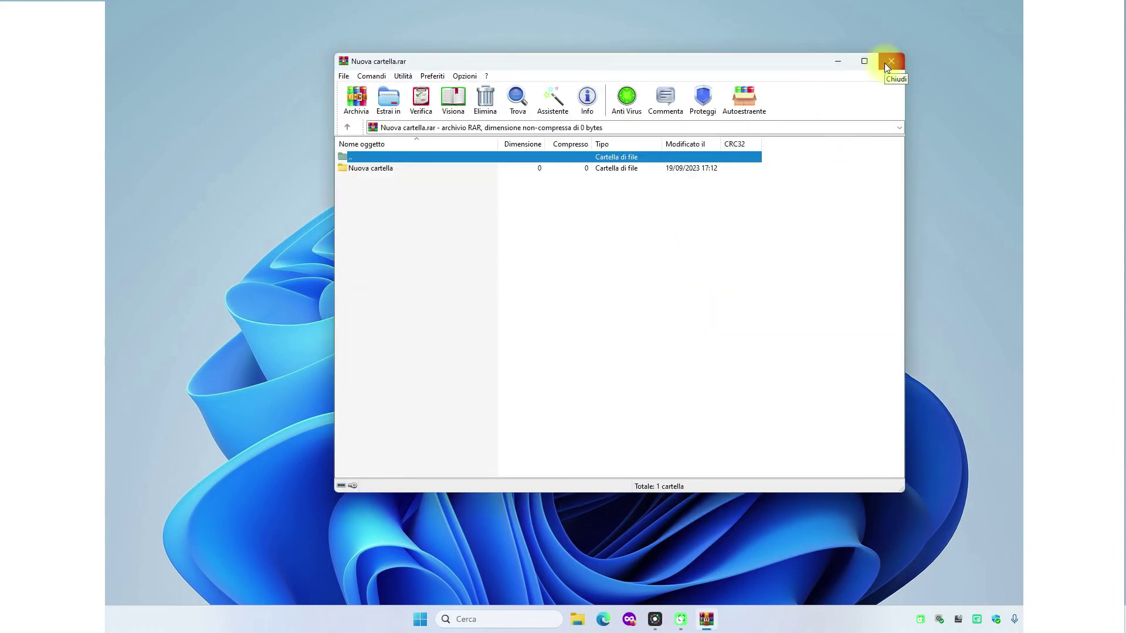
- Close WinRAR and check the Nuova cartella folder's files in Explorer
click(890, 61)
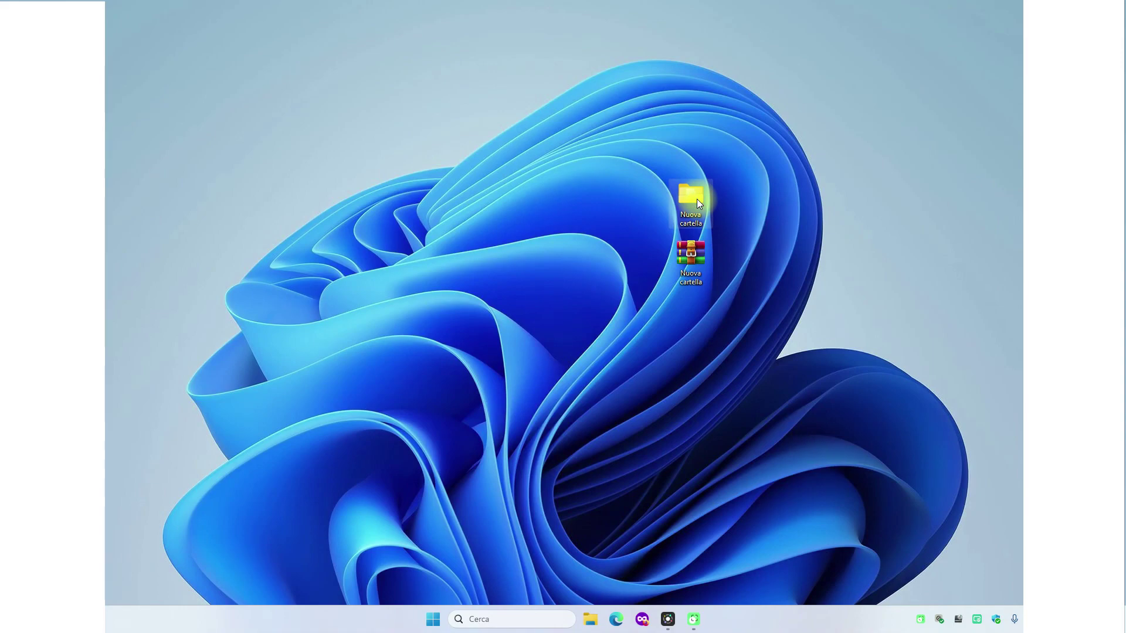
double_click(695, 201)
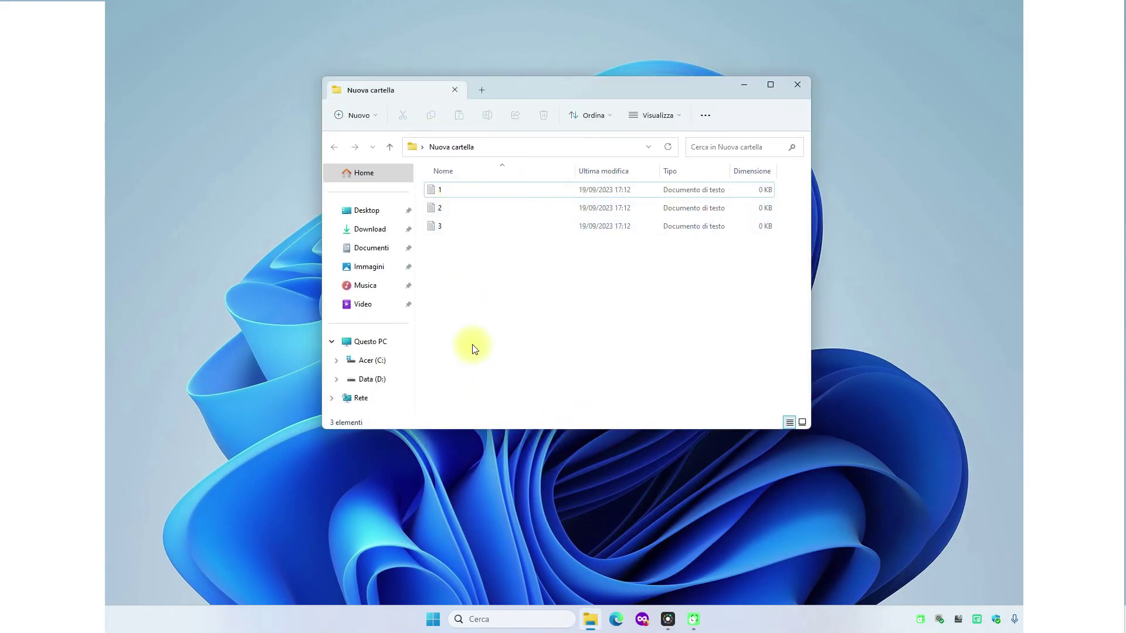
click(809, 85)
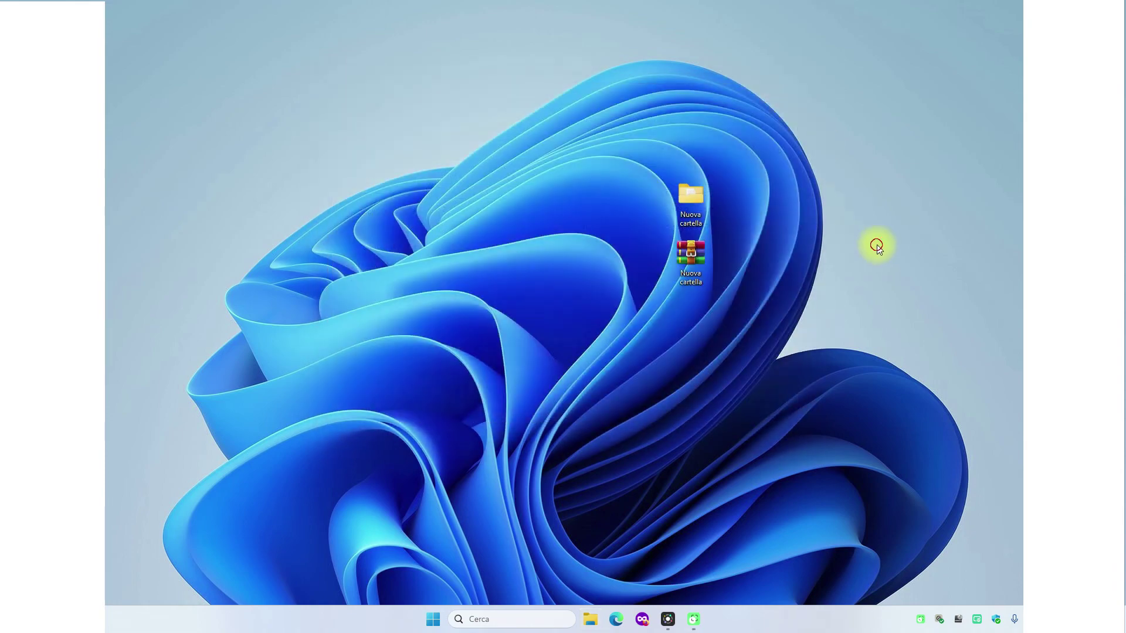
- Verify 1.txt, 2.txt and 3.txt inside the archive, then move both icons aside
double_click(687, 261)
double_click(385, 169)
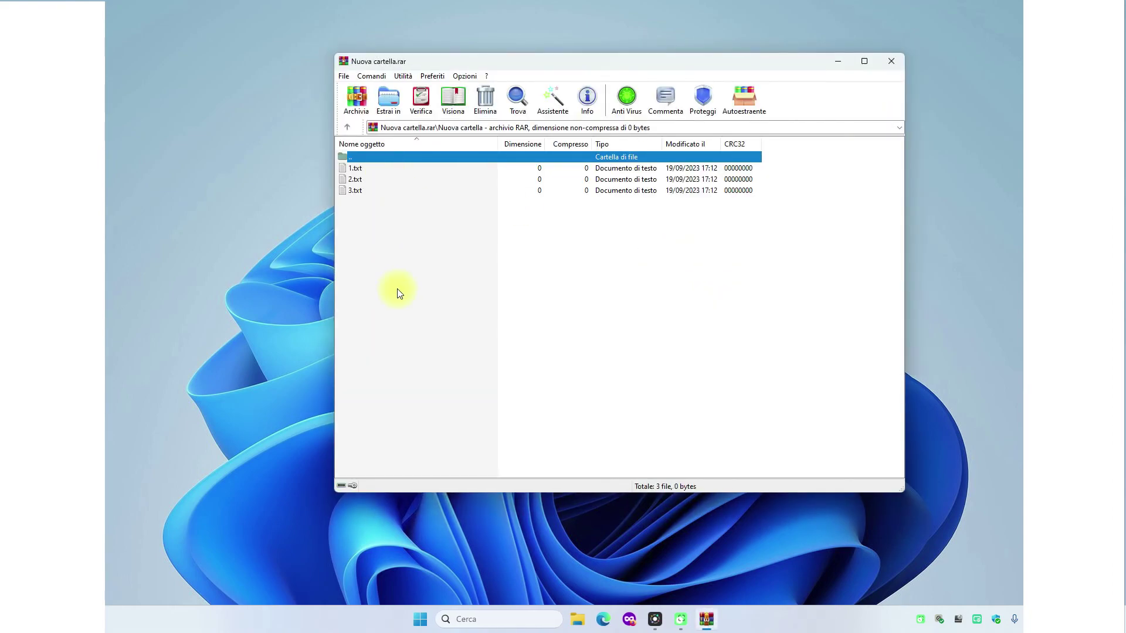
click(895, 61)
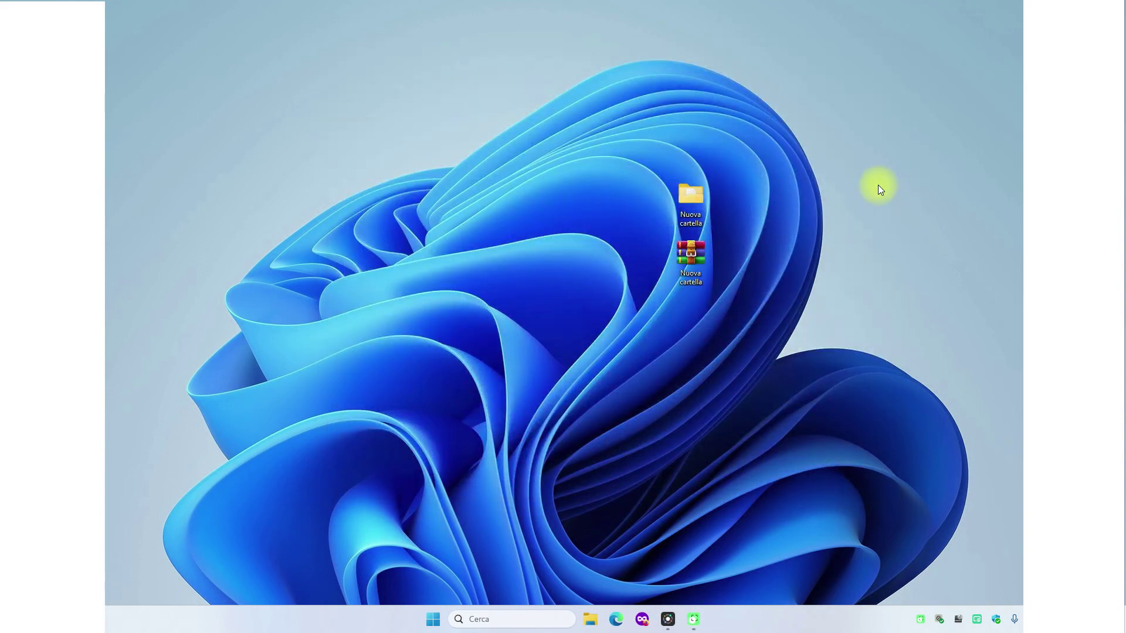
drag(701, 189, 105, 223)
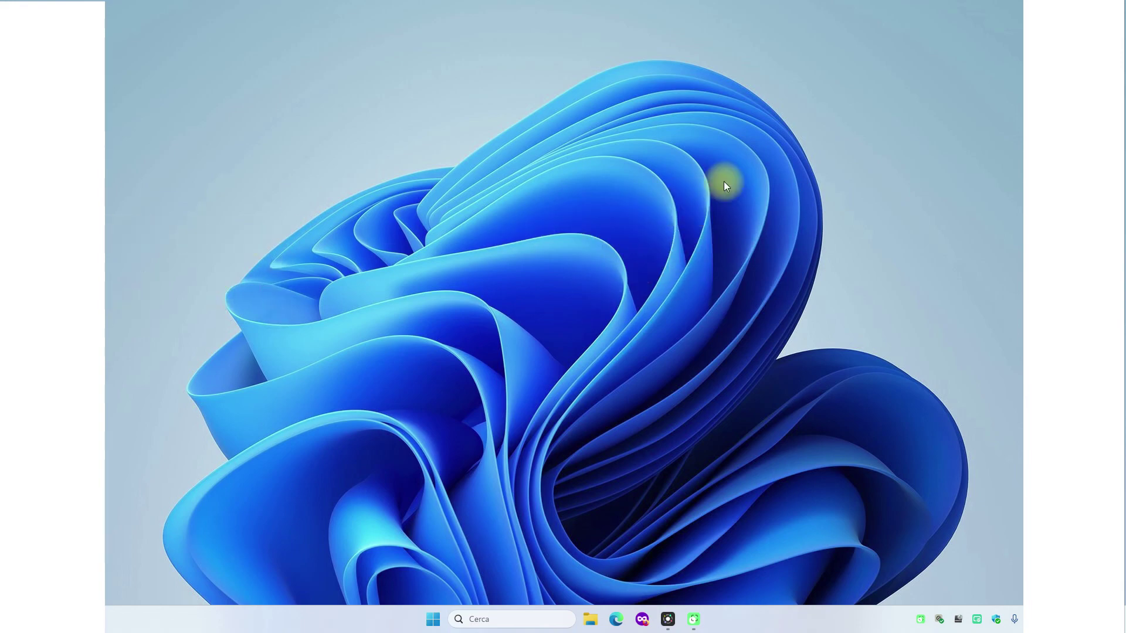